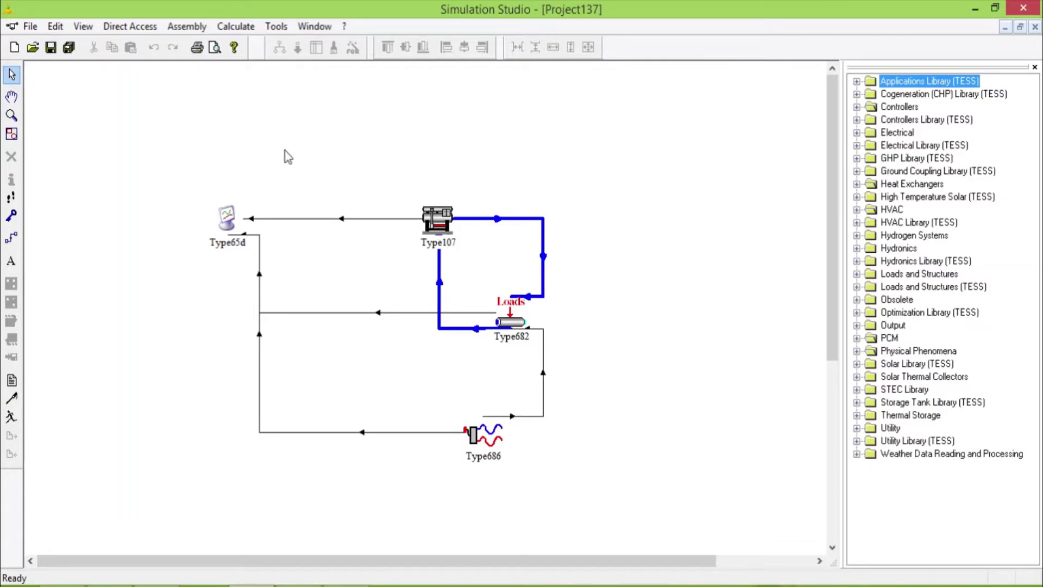
# - Shift the whole diagram right and down, then move Type65d to the bottom right
pyautogui.moveTo(188, 172); pyautogui.dragTo(652, 508)
pyautogui.moveTo(437, 217); pyautogui.dragTo(602, 236)
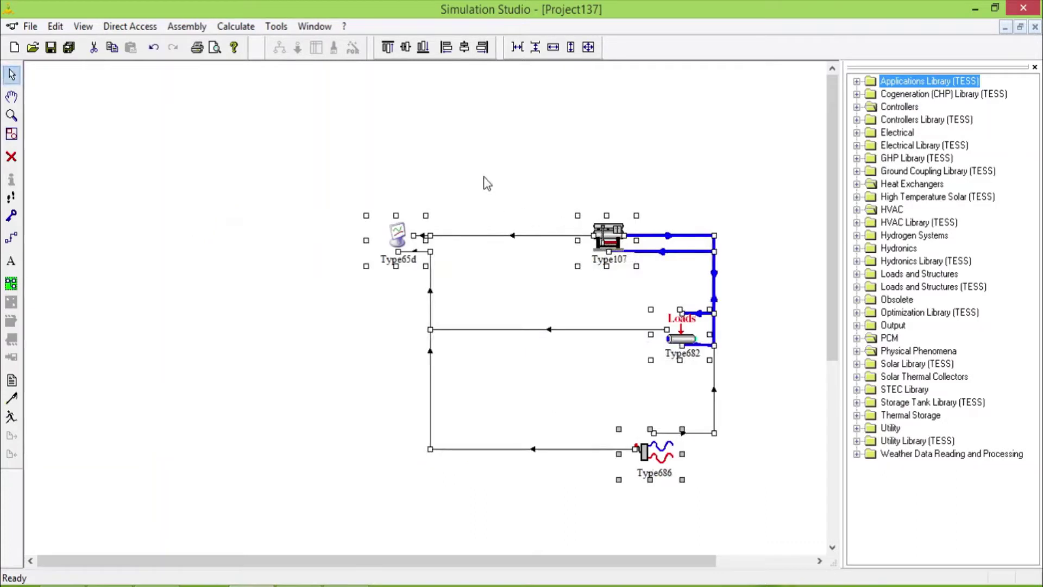
pyautogui.click(487, 184)
pyautogui.click(401, 237)
pyautogui.moveTo(405, 239); pyautogui.dragTo(770, 494)
pyautogui.click(771, 341)
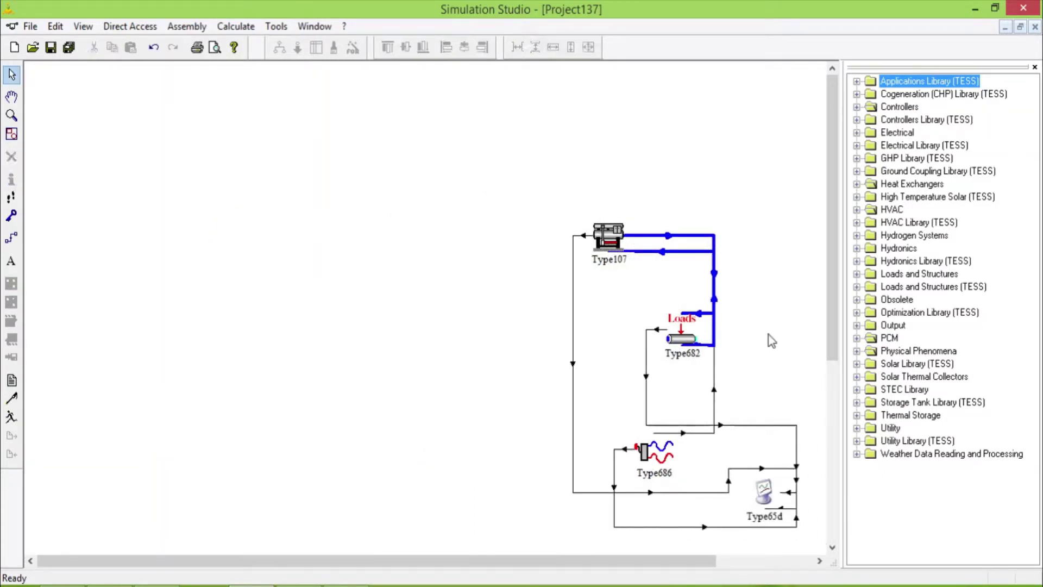
# - Reroute the blue Type682–Type107 link down the left side into Type682
pyautogui.click(670, 251)
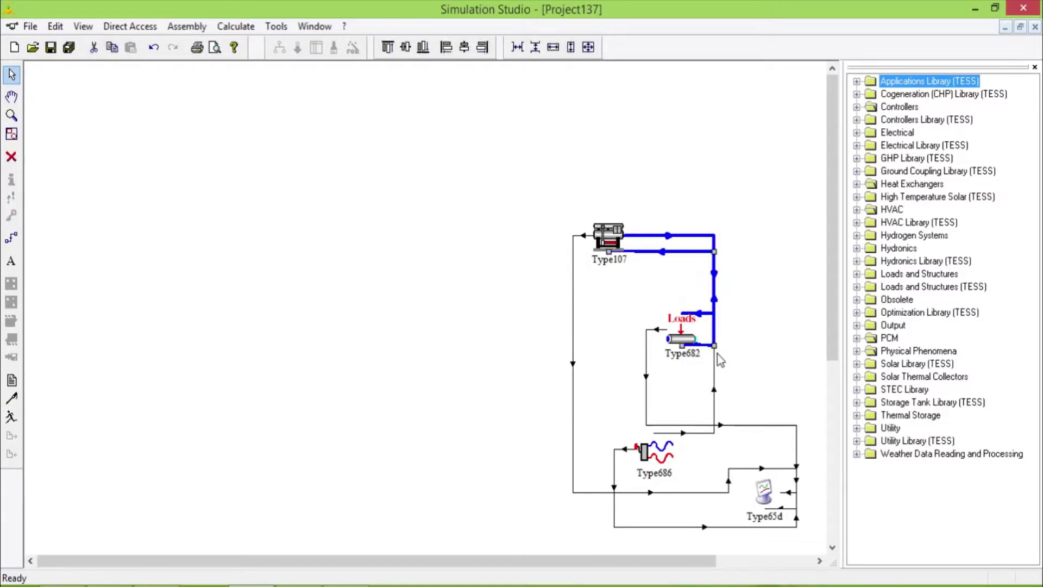
pyautogui.moveTo(686, 343); pyautogui.dragTo(651, 344)
pyautogui.click(757, 332)
# - Rotate Type682 clockwise and expand the Loads and Structures (TESS) library
pyautogui.rightClick(697, 333)
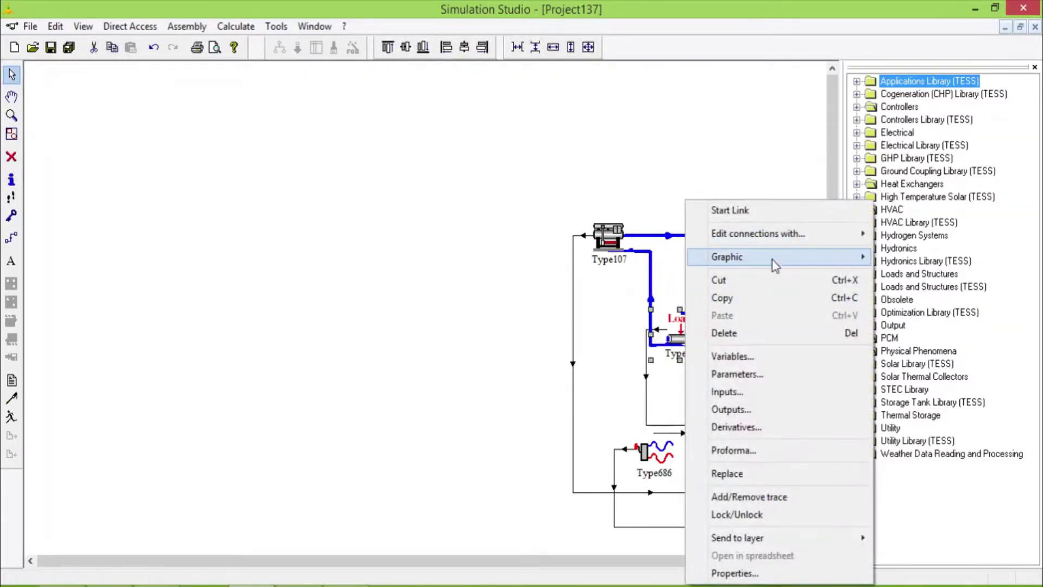
pyautogui.moveTo(773, 262)
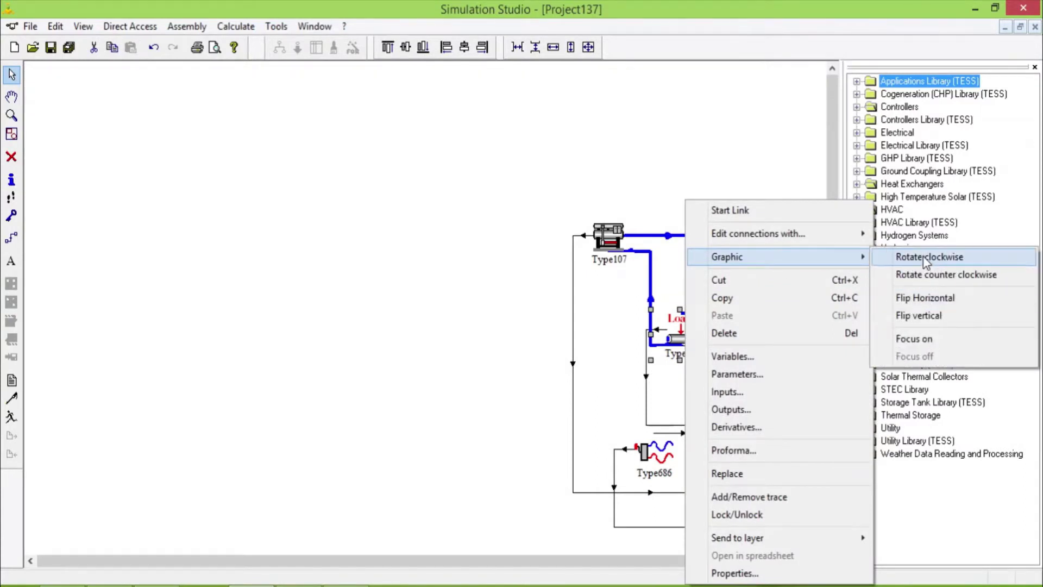
pyautogui.click(928, 258)
pyautogui.click(817, 270)
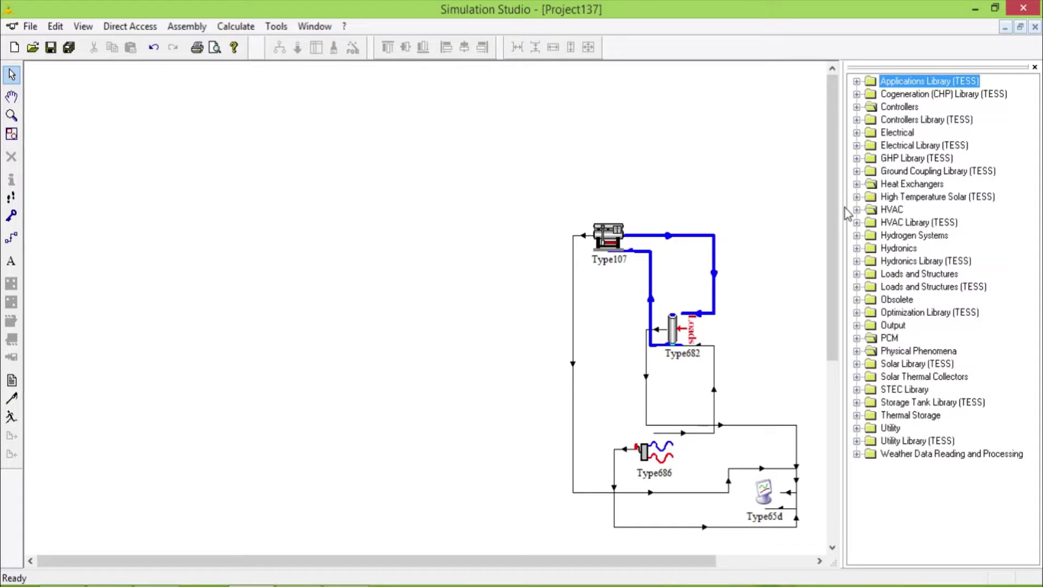
pyautogui.click(857, 287)
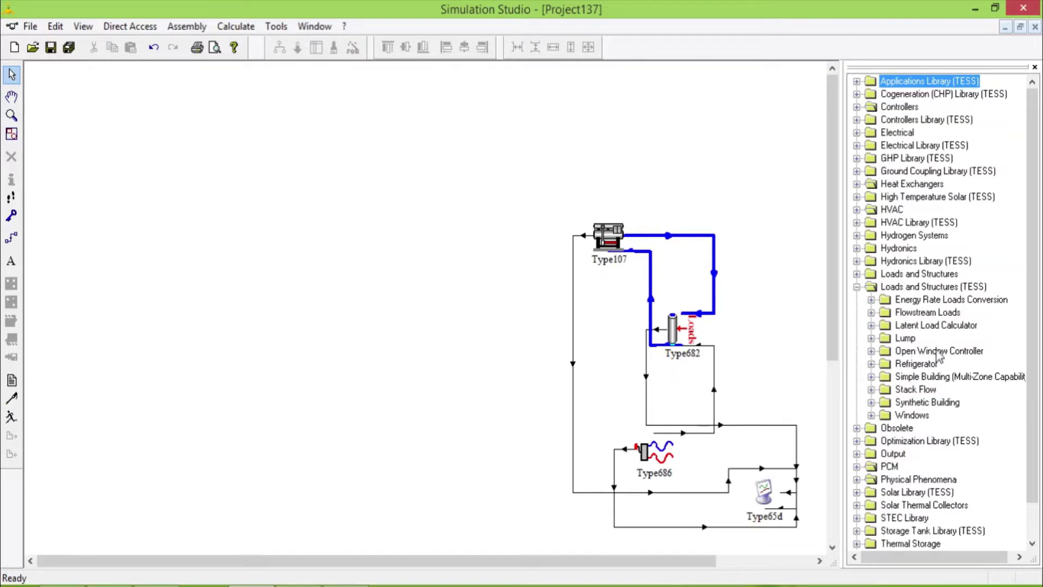
# - Pick Type700 from HVAC Library (TESS) > Boiler > Efficiencies as Inputs
pyautogui.click(856, 287)
pyautogui.click(857, 275)
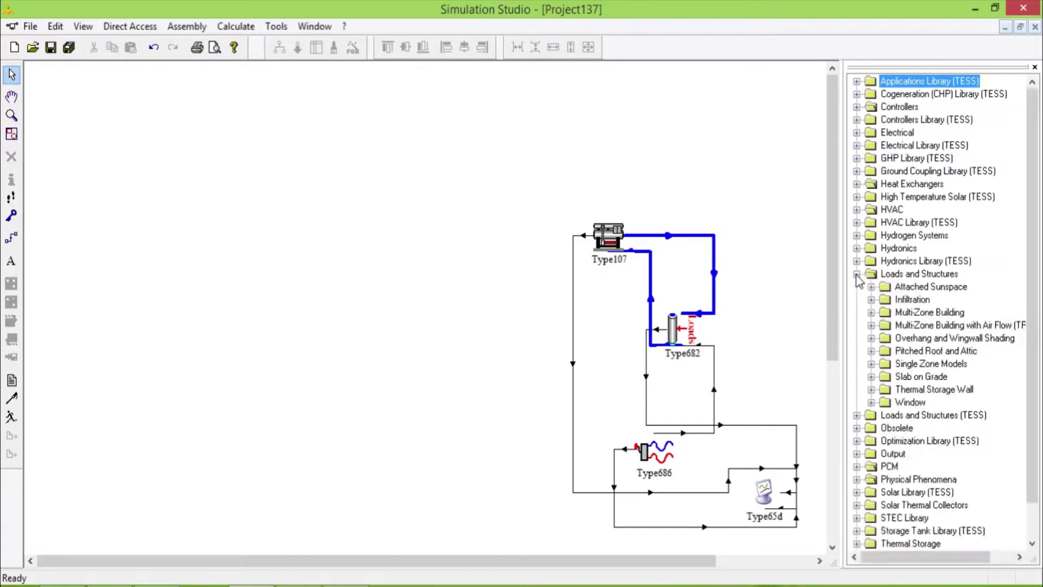
pyautogui.click(857, 274)
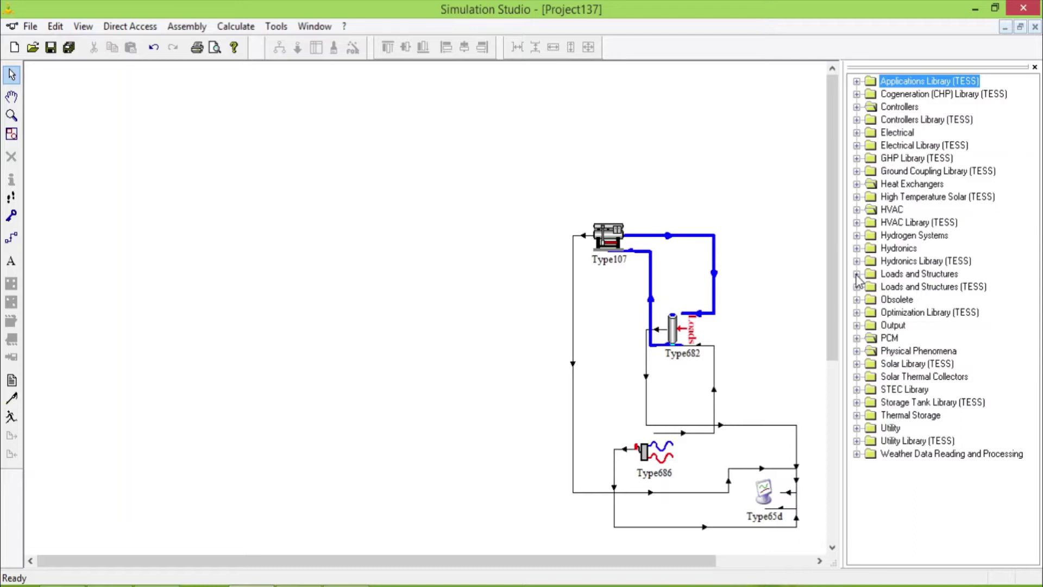
pyautogui.click(857, 222)
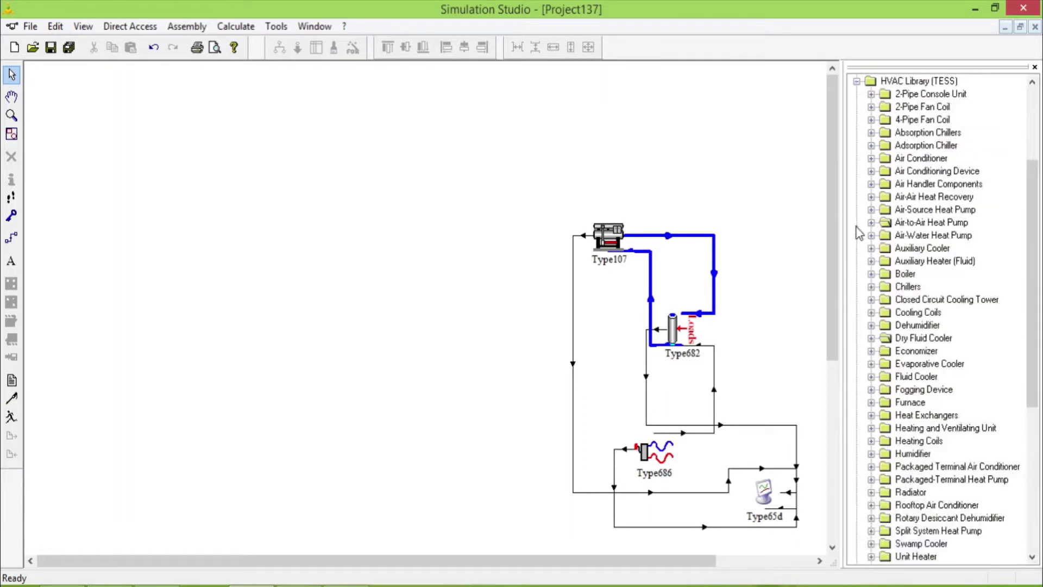
pyautogui.click(872, 274)
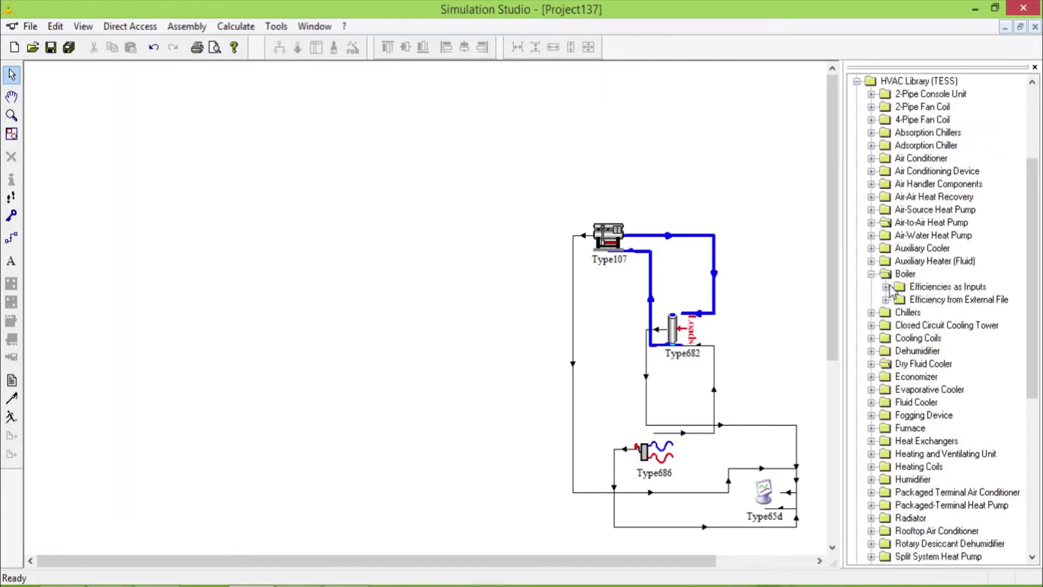
pyautogui.click(885, 287)
pyautogui.click(916, 300)
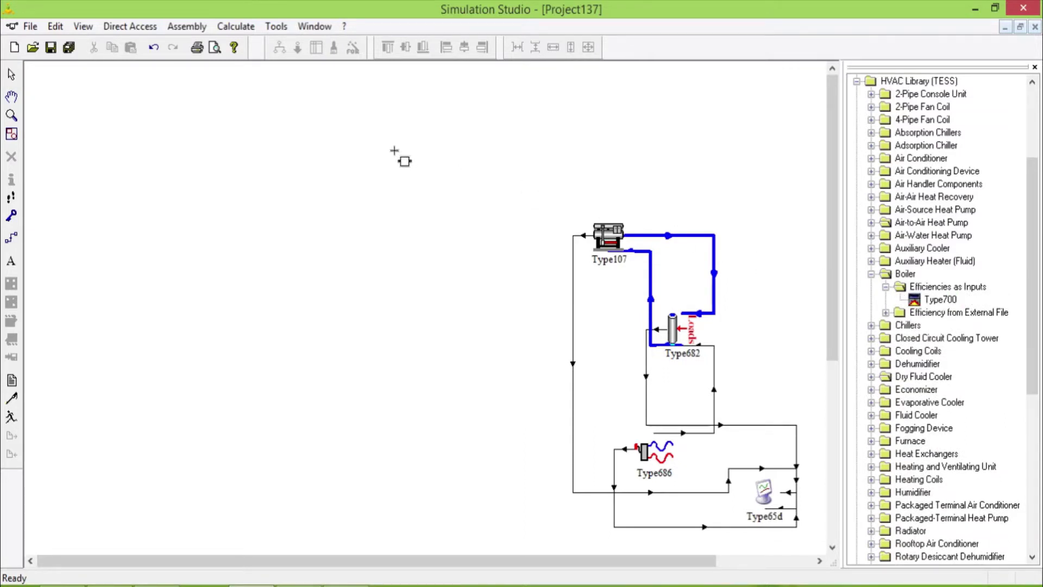
# - Place Type700 above the diagram, rated 2777.778 kW with minimum turn-down ratio 0.1
pyautogui.click(390, 149)
pyautogui.doubleClick(387, 142)
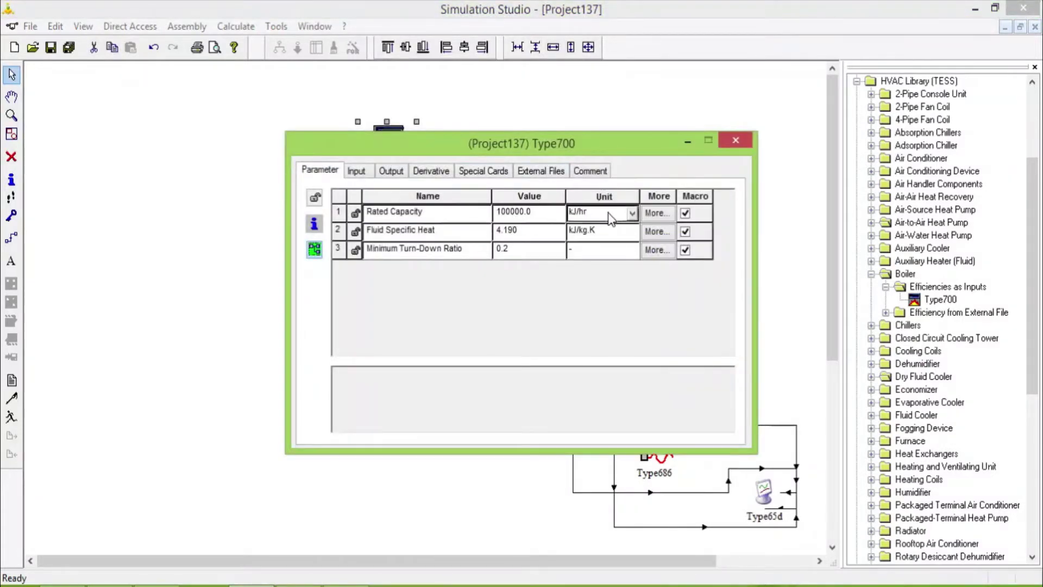
pyautogui.click(629, 216)
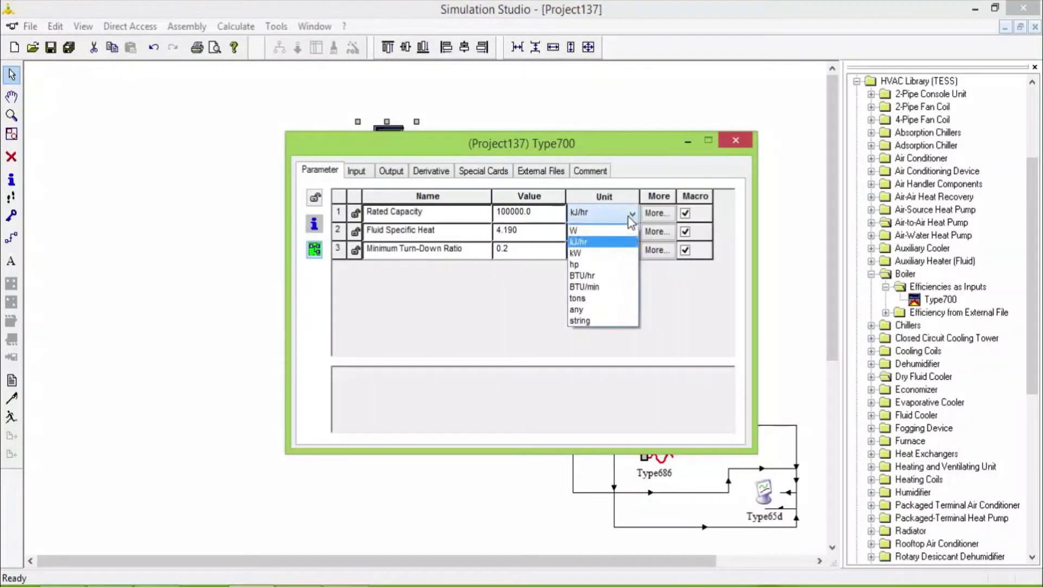
pyautogui.click(606, 260)
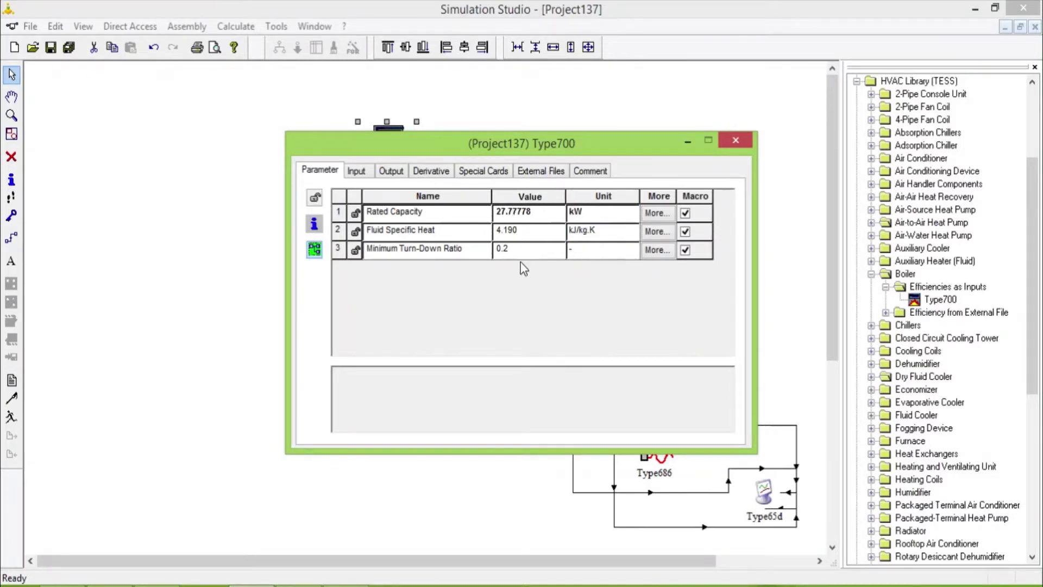
pyautogui.press('BackSpace')
pyautogui.click(528, 250)
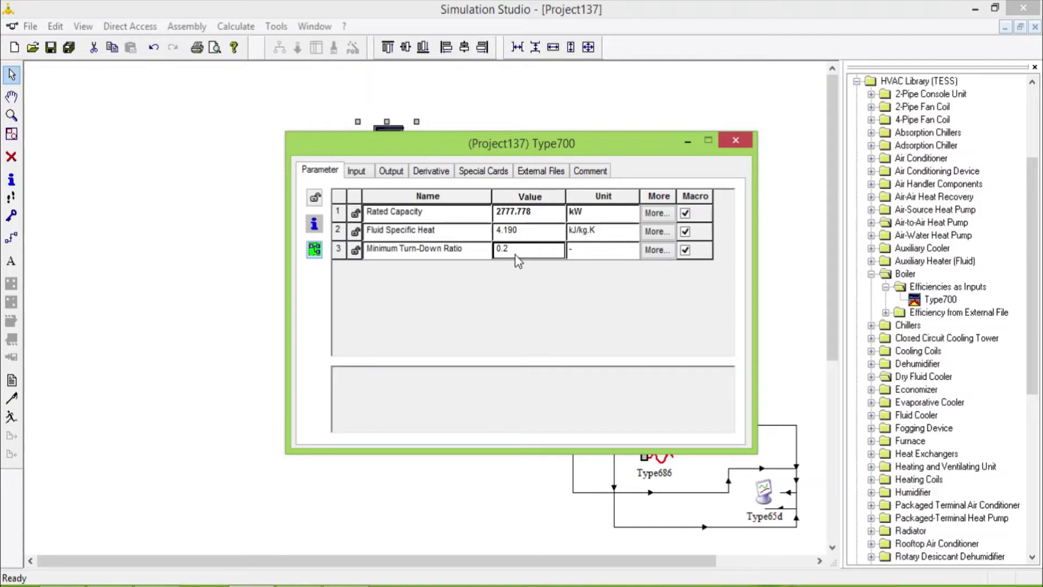
pyautogui.click(515, 255)
pyautogui.press('BackSpace')
pyautogui.write('1')
# - Set the boiler's Input Control Signal to 1 and Set Point Temperature to 108.89 C
pyautogui.click(357, 172)
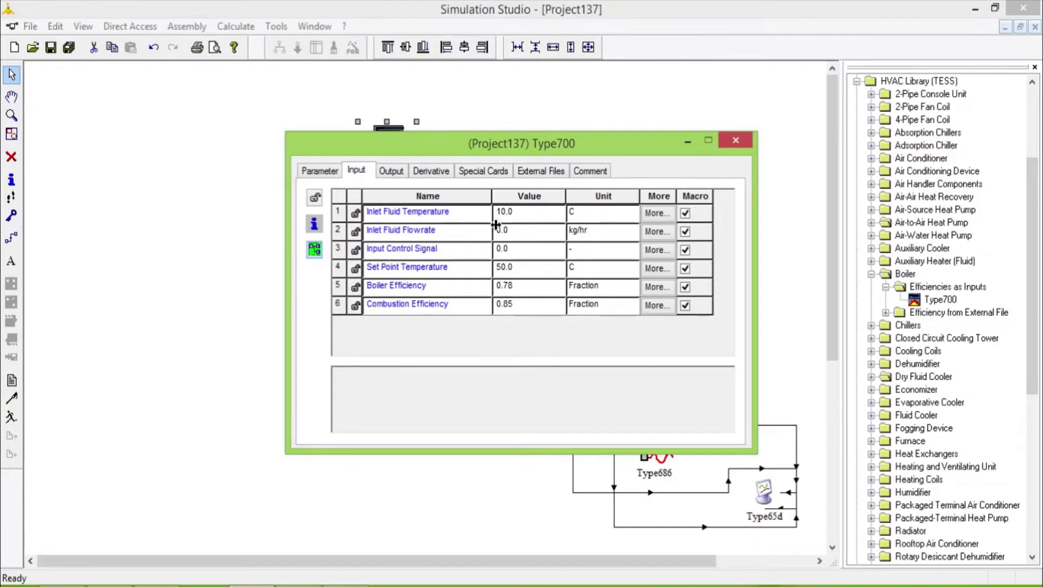
pyautogui.click(519, 251)
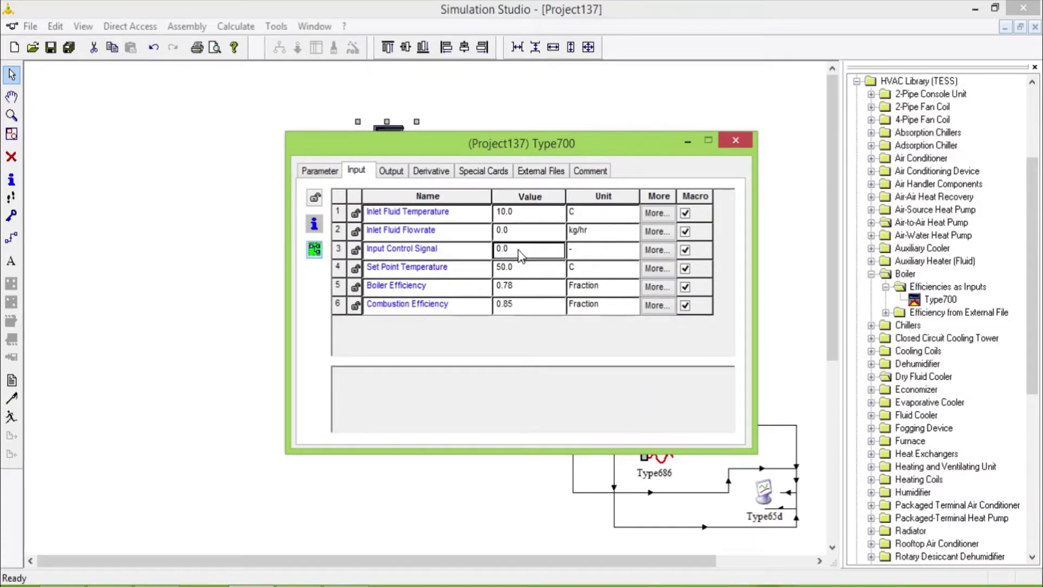
pyautogui.write('1')
pyautogui.click(535, 269)
pyautogui.write('1')
pyautogui.click(742, 149)
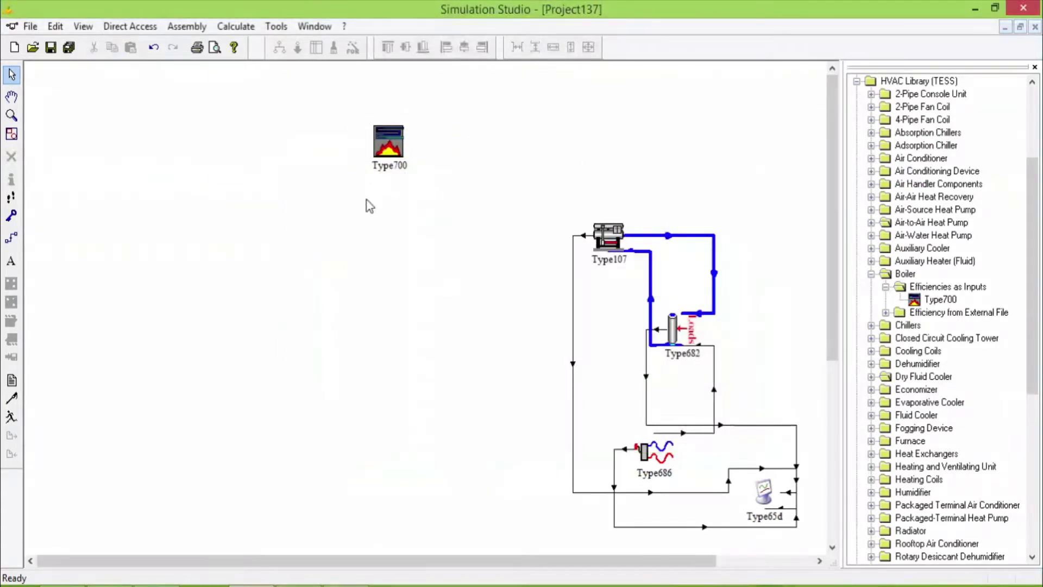
# - Link Type700 outlet temperature and flowrate to Type107's hot water inlet temperature and flow rate
pyautogui.click(15, 243)
pyautogui.moveTo(405, 142); pyautogui.dragTo(604, 223)
pyautogui.click(160, 118)
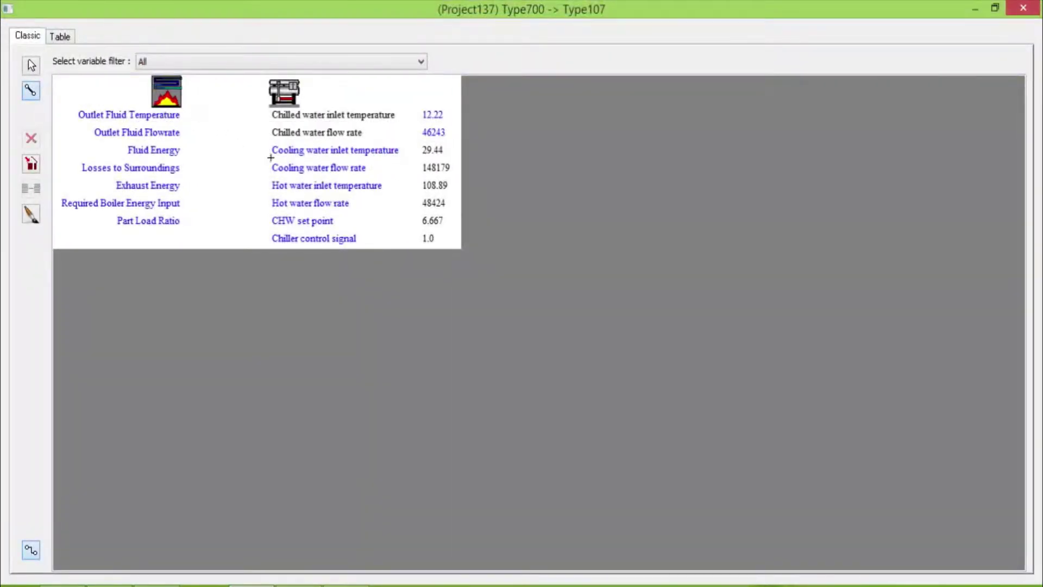
pyautogui.click(279, 186)
pyautogui.click(285, 204)
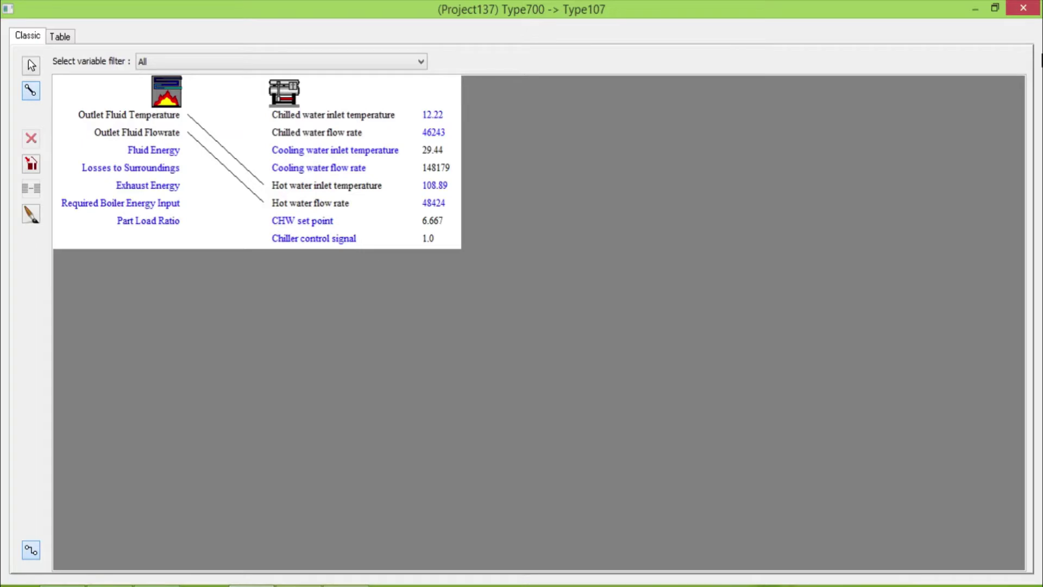
pyautogui.click(1024, 8)
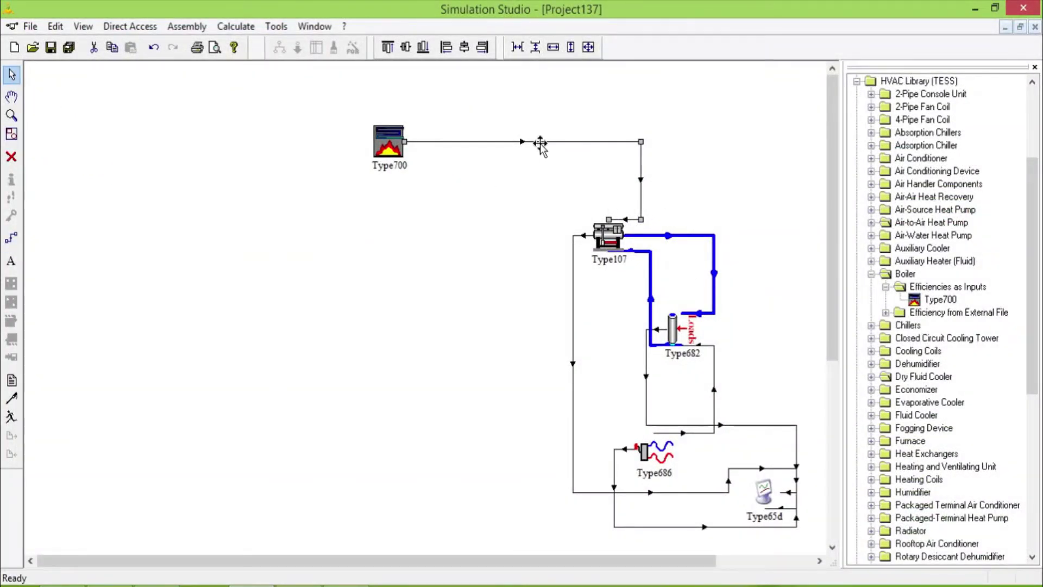
# - Style the boiler-to-Type107 link as a red, 3 Point line
pyautogui.rightClick(540, 143)
pyautogui.click(596, 263)
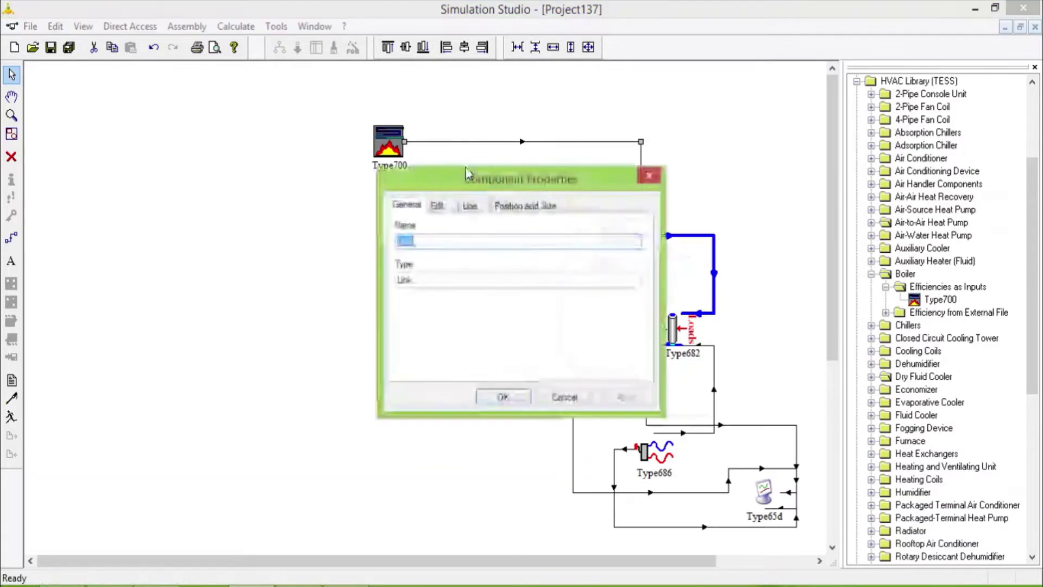
pyautogui.click(470, 205)
pyautogui.click(474, 231)
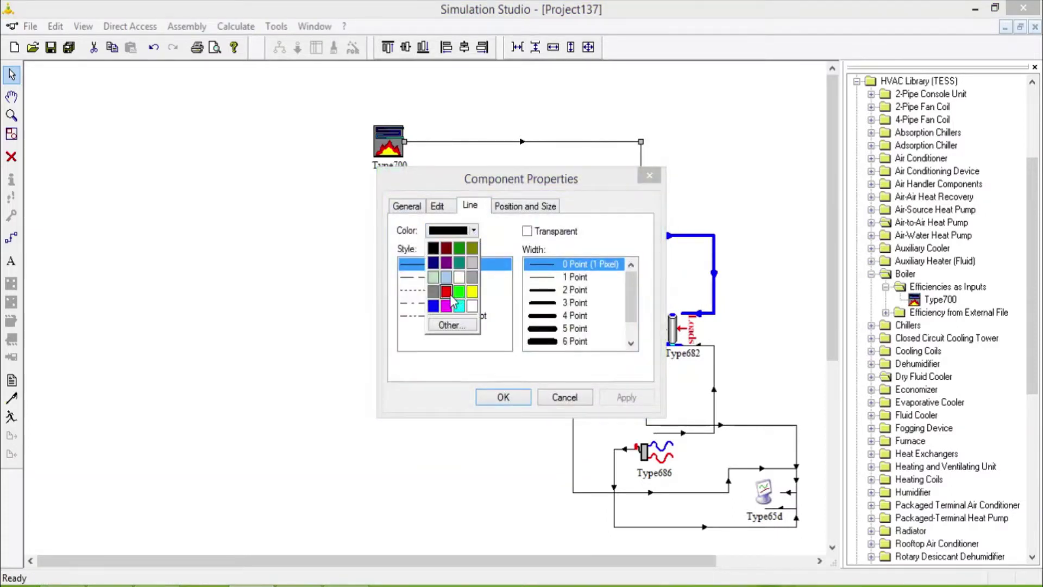
pyautogui.click(446, 291)
pyautogui.click(571, 303)
pyautogui.click(626, 398)
pyautogui.click(503, 397)
pyautogui.click(727, 176)
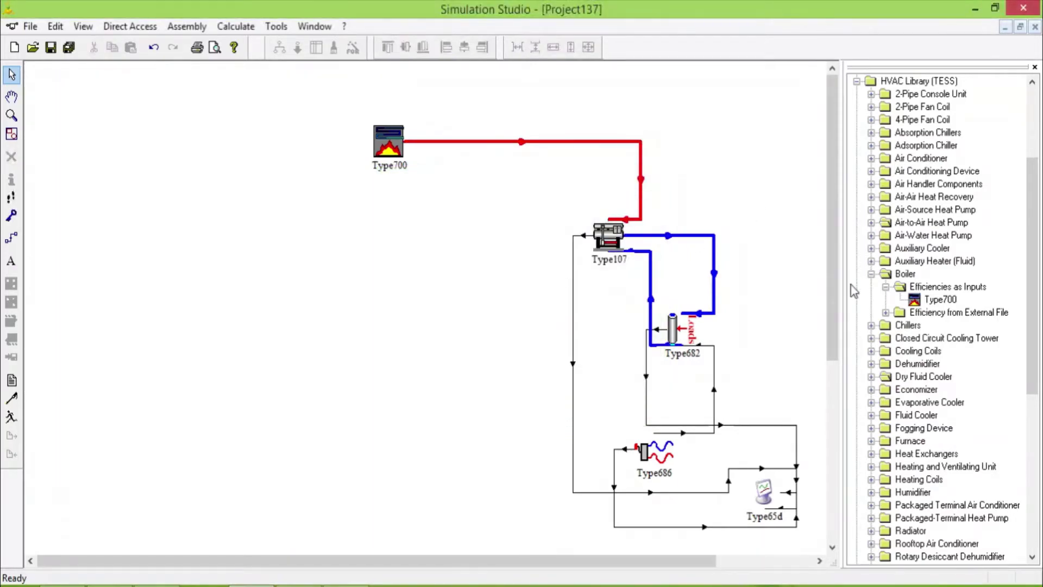
# - Collapse the Efficiencies as Inputs, Boiler and HVAC Library (TESS) folders
pyautogui.click(886, 286)
pyautogui.click(871, 274)
pyautogui.scroll(4, 872, 283)
pyautogui.click(856, 222)
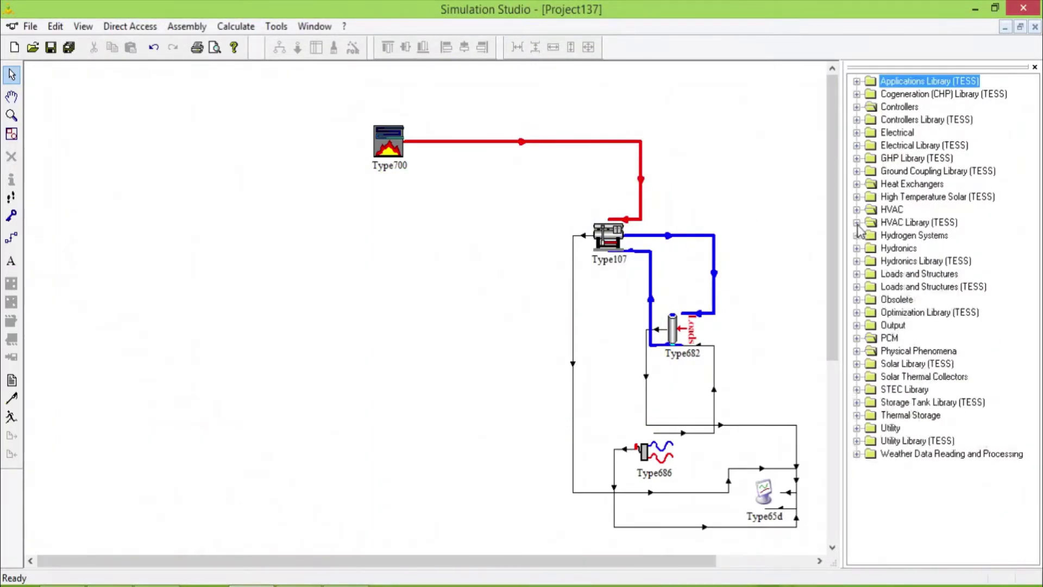
# - Place a Type114 pump from Hydronics > Pumps > Single Speed at the diagram's upper left
pyautogui.click(857, 248)
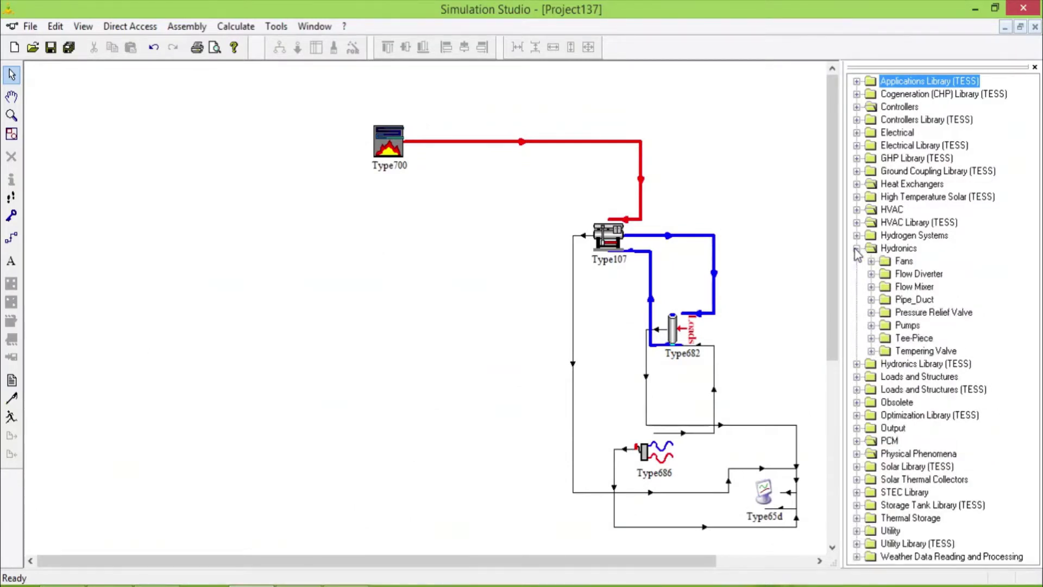
pyautogui.click(872, 325)
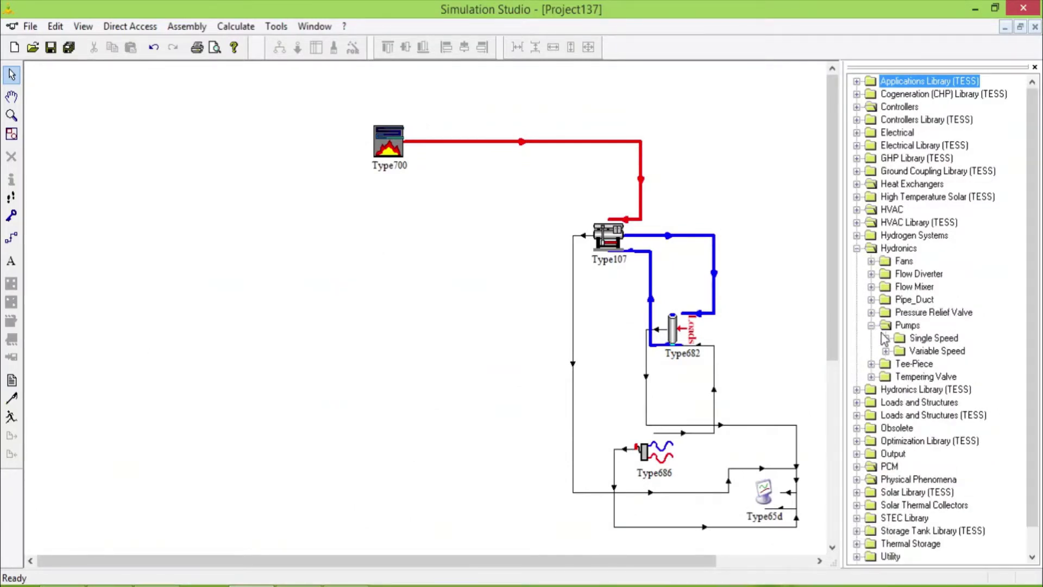
pyautogui.click(885, 338)
pyautogui.moveTo(940, 351); pyautogui.dragTo(209, 160)
# - Open the Type114 parameters and consult the calculation slides before returning
pyautogui.doubleClick(211, 146)
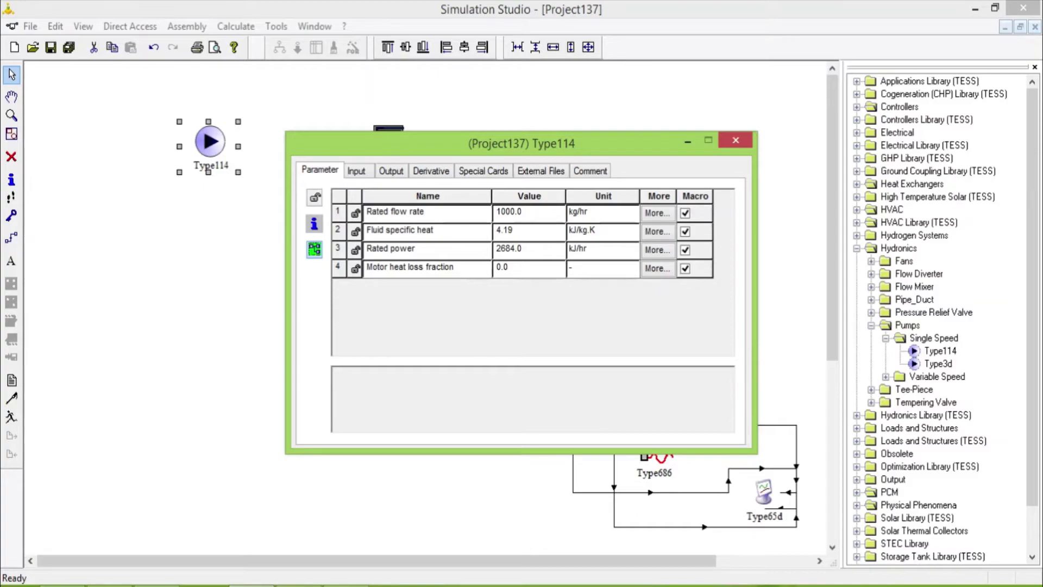
pyautogui.hotkey('alt', 'Tab')
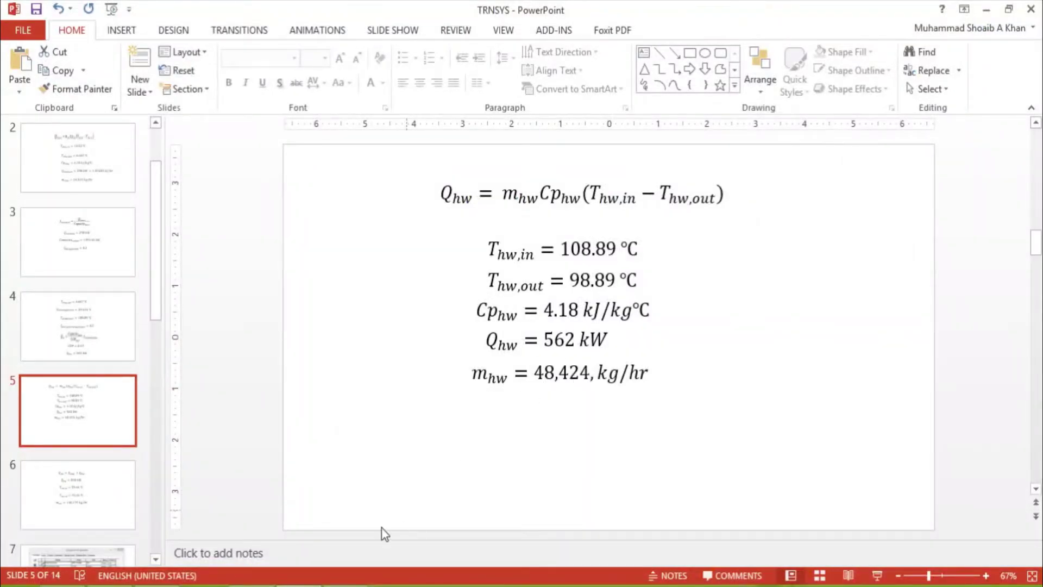
pyautogui.hotkey('alt', 'Tab')
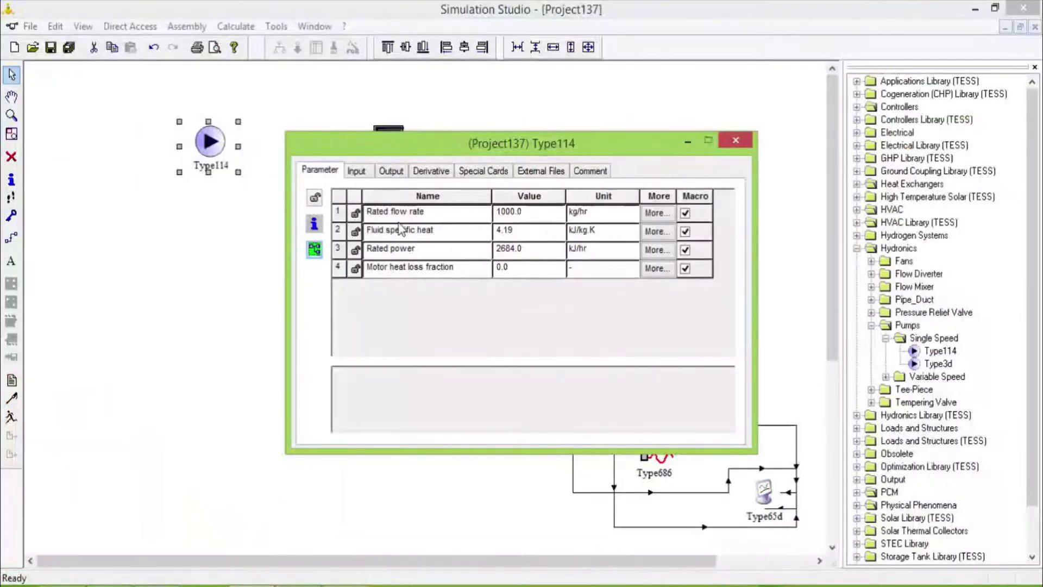
# - Set the Type114 rated flow rate to 4842 and inlet fluid temperature to 90
pyautogui.click(537, 219)
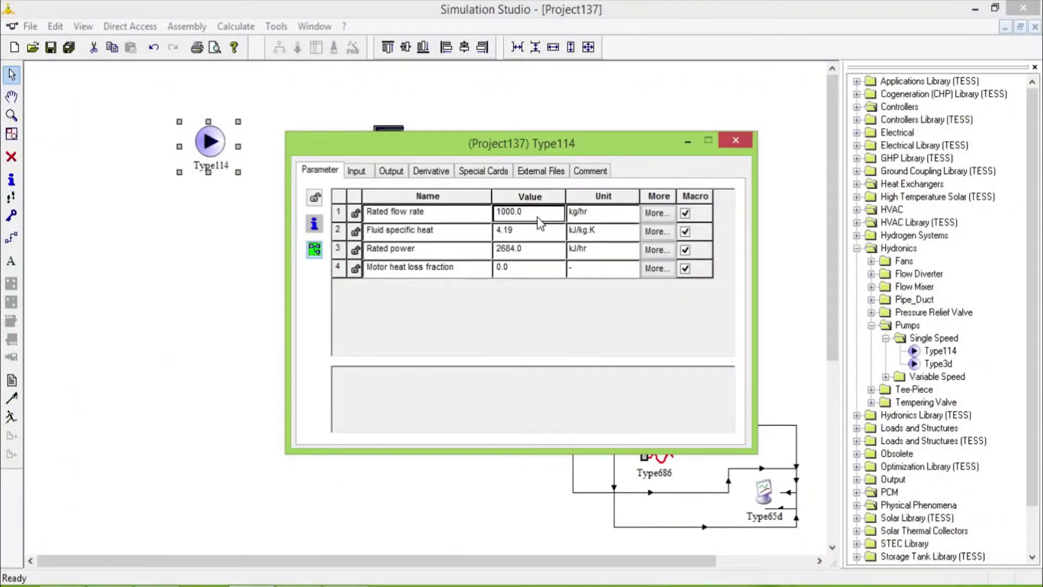
pyautogui.write('48424')
pyautogui.click(358, 172)
pyautogui.click(543, 220)
pyautogui.write('90')
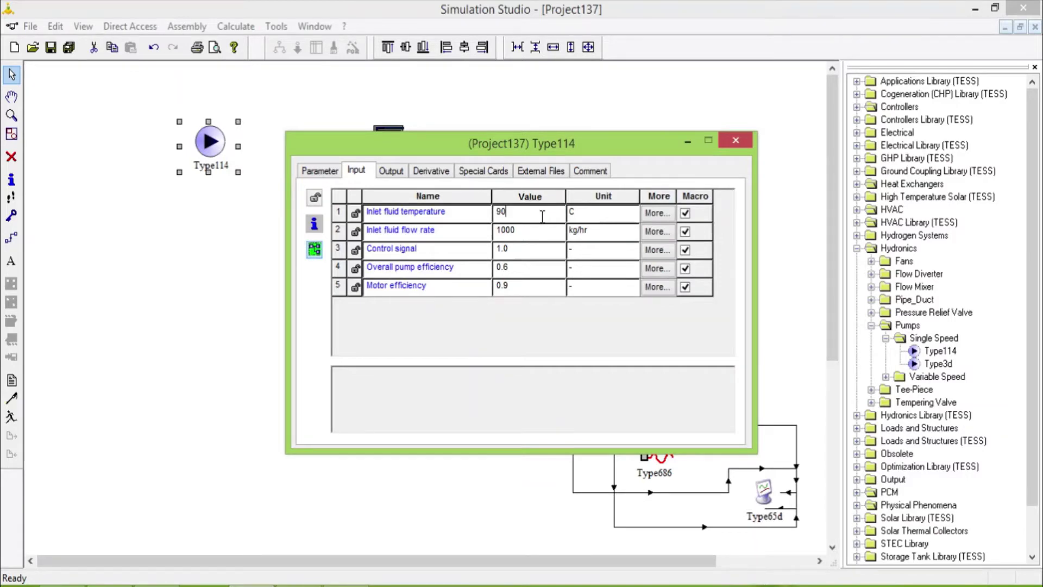
pyautogui.click(534, 230)
pyautogui.click(748, 140)
pyautogui.click(163, 288)
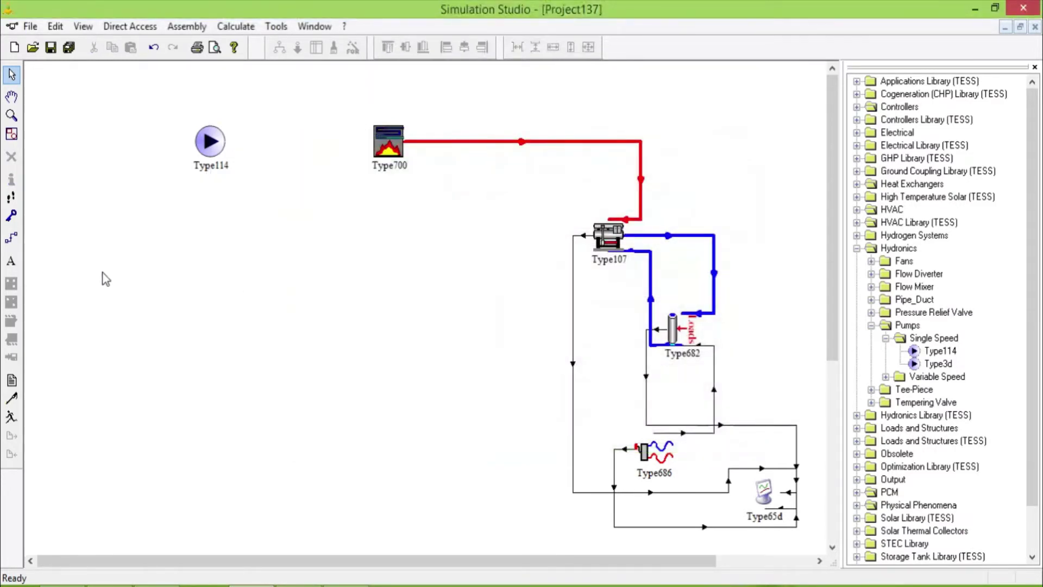
pyautogui.click(11, 239)
# - Link the pump's outlet temperature and flow rate to Type700's inlet temperature and flowrate
pyautogui.moveTo(231, 142); pyautogui.dragTo(373, 139)
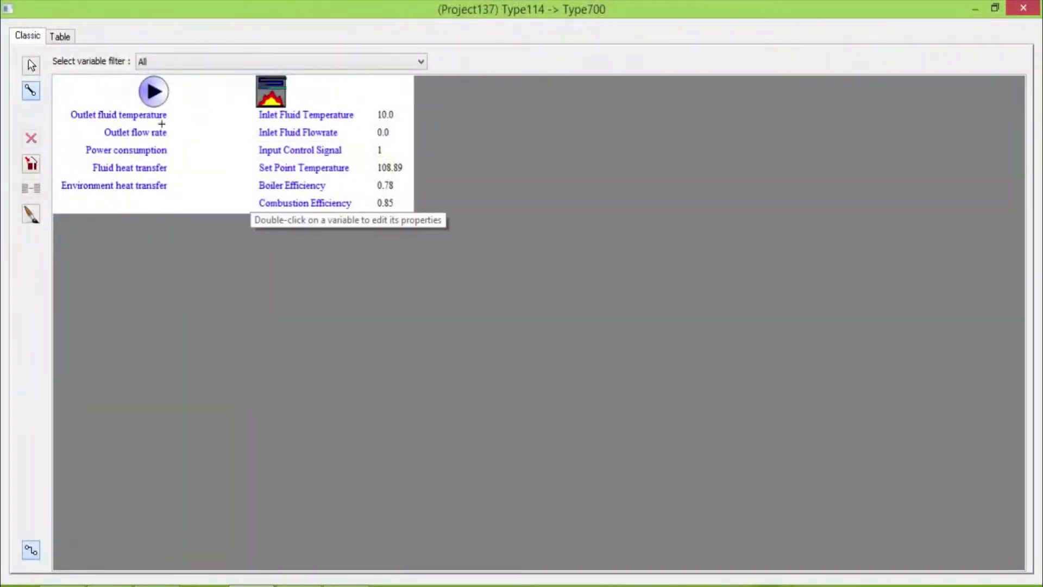
pyautogui.moveTo(159, 115); pyautogui.dragTo(287, 115)
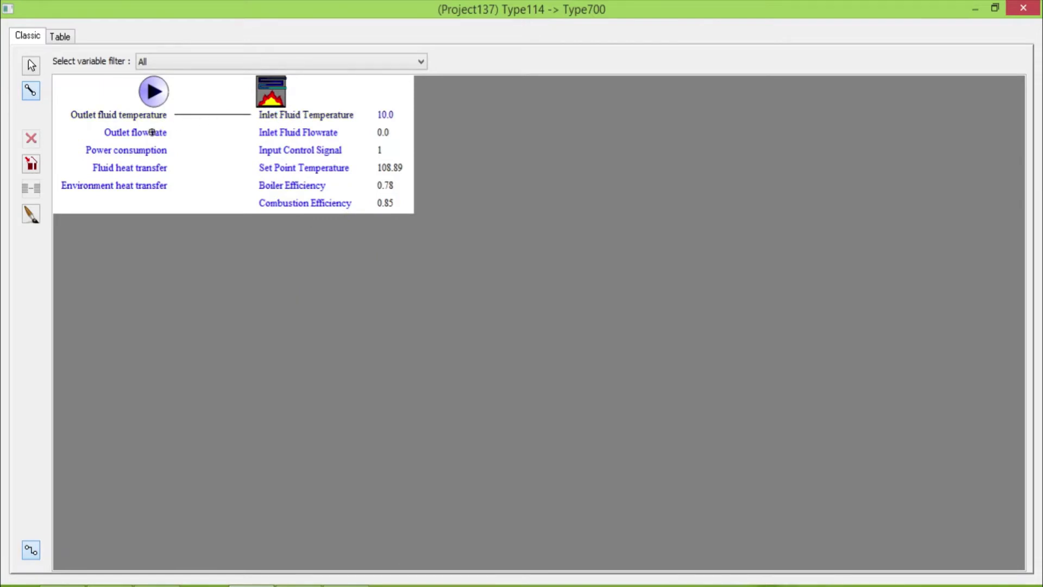
pyautogui.moveTo(152, 132); pyautogui.dragTo(284, 134)
pyautogui.click(1024, 8)
pyautogui.click(12, 74)
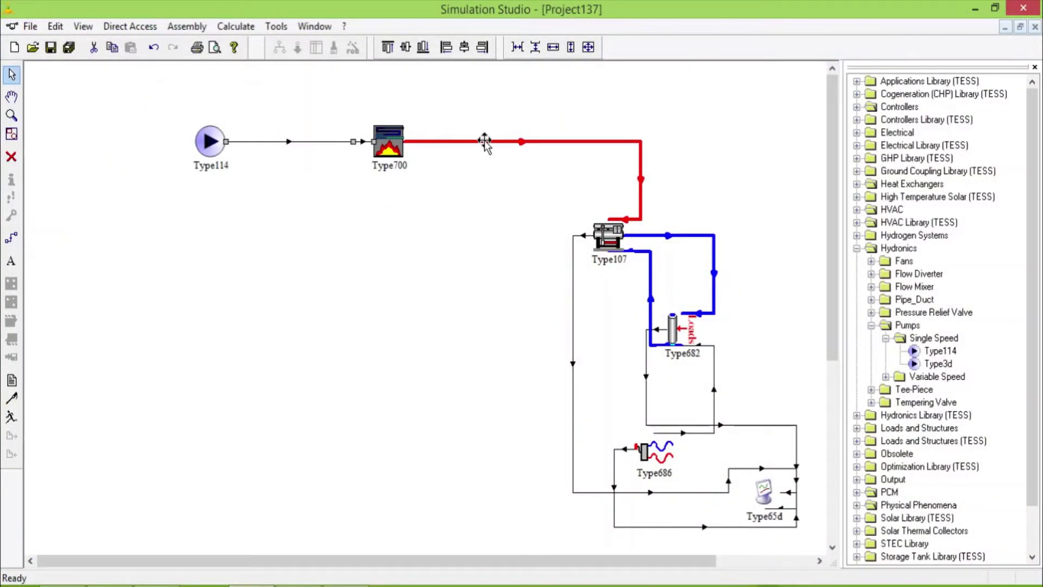
# - Copy the red boiler link's style onto the new pump-to-boiler link
pyautogui.rightClick(488, 140)
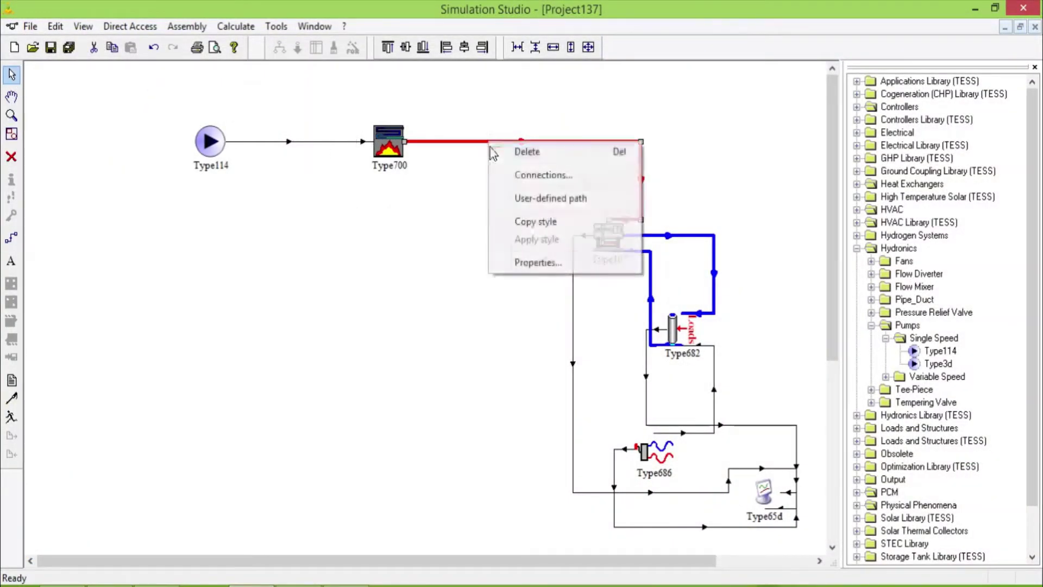
pyautogui.click(547, 223)
pyautogui.rightClick(329, 144)
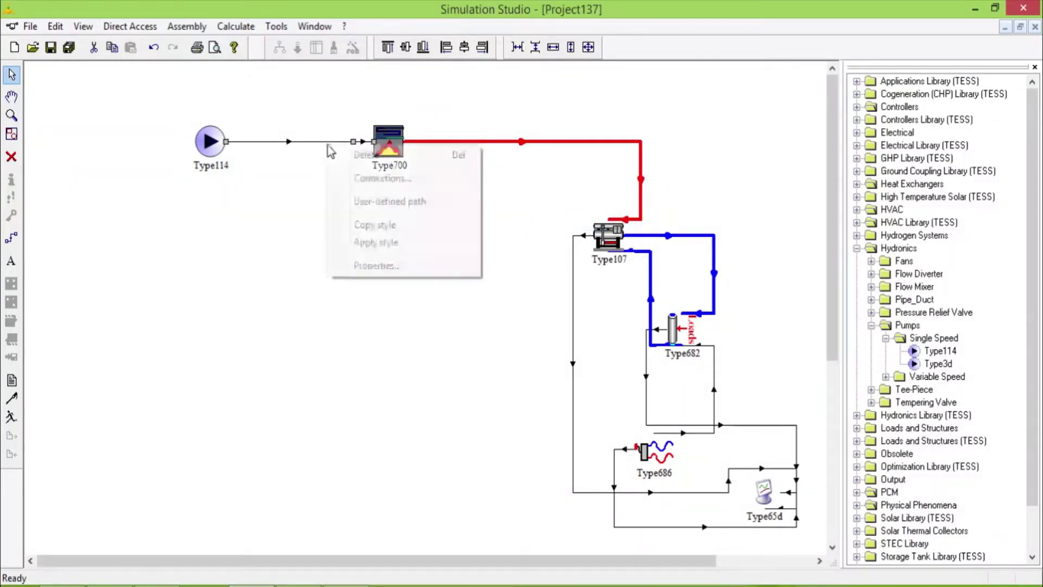
pyautogui.click(369, 242)
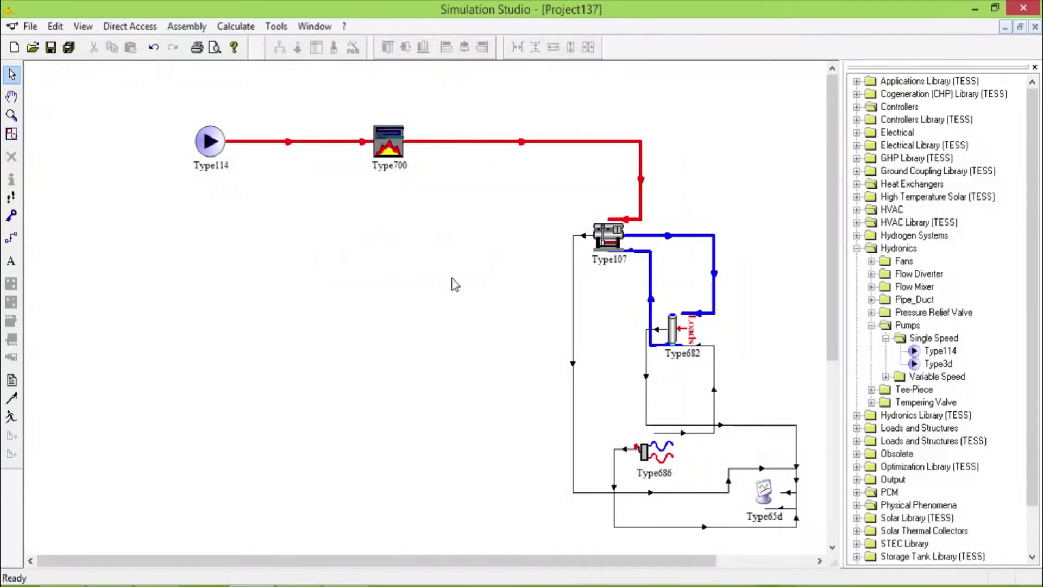
# - Collapse Hydronics and place a Type108 from Controllers > 5-Stage Room Thermostat below the pump
pyautogui.click(885, 338)
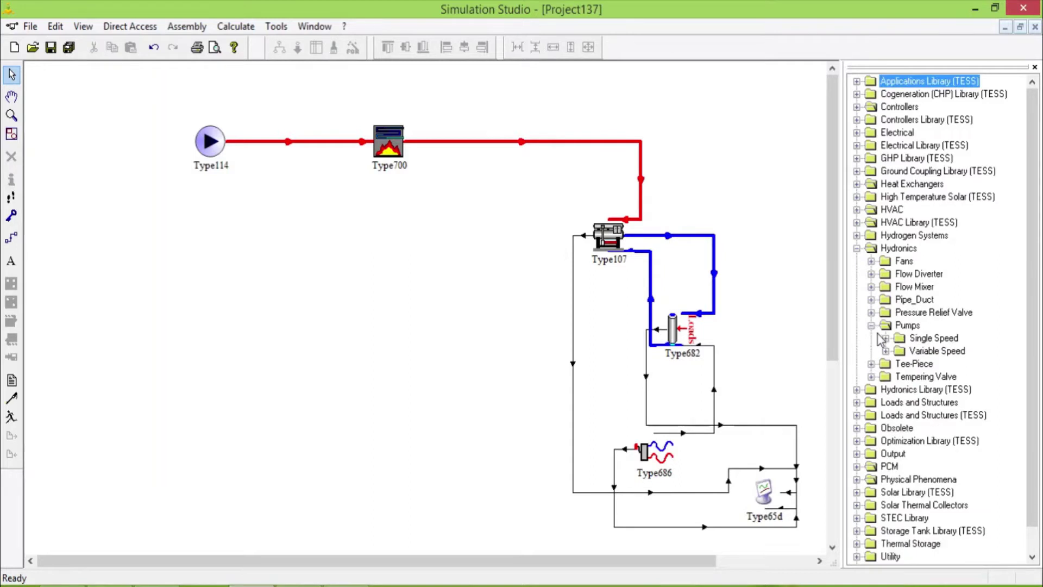
pyautogui.click(871, 326)
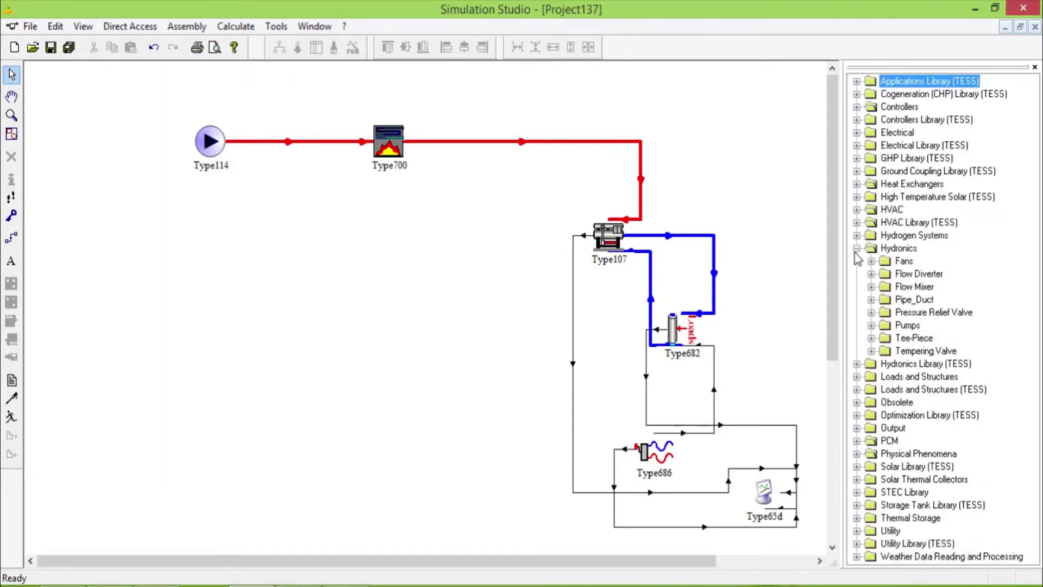
pyautogui.click(857, 248)
pyautogui.click(857, 107)
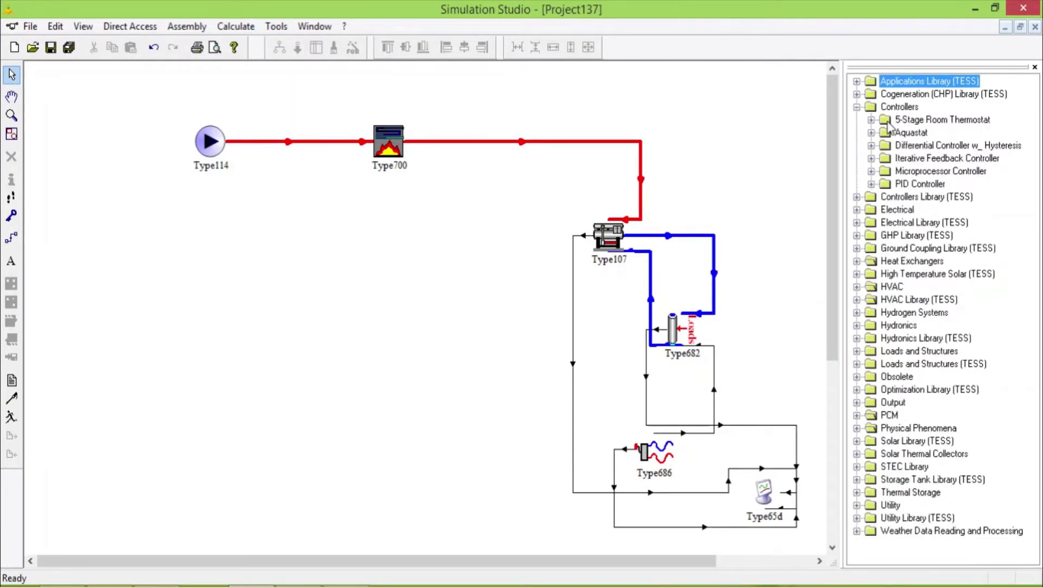
pyautogui.click(871, 121)
pyautogui.moveTo(923, 133); pyautogui.dragTo(298, 222)
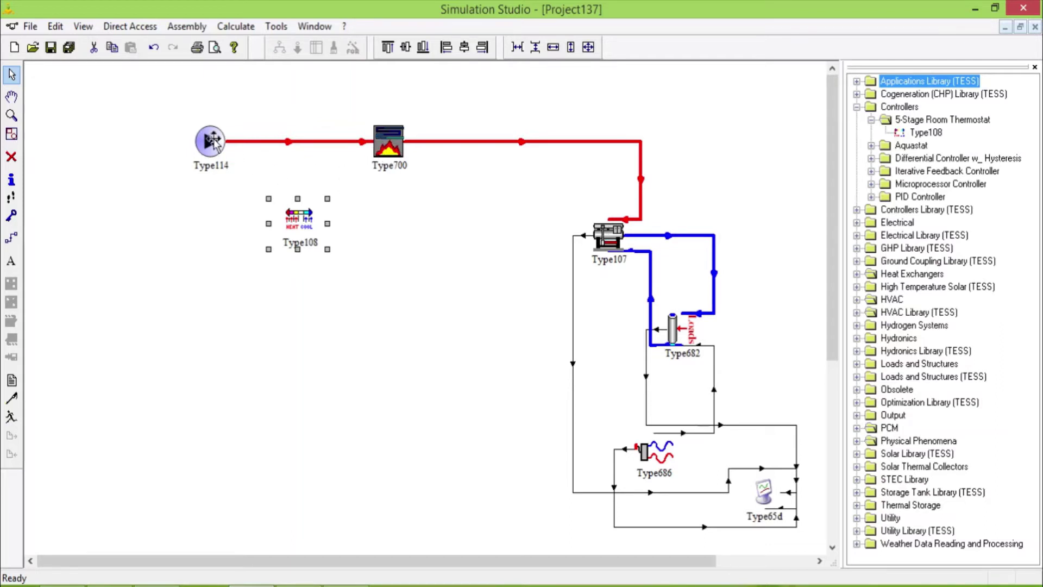
pyautogui.click(423, 247)
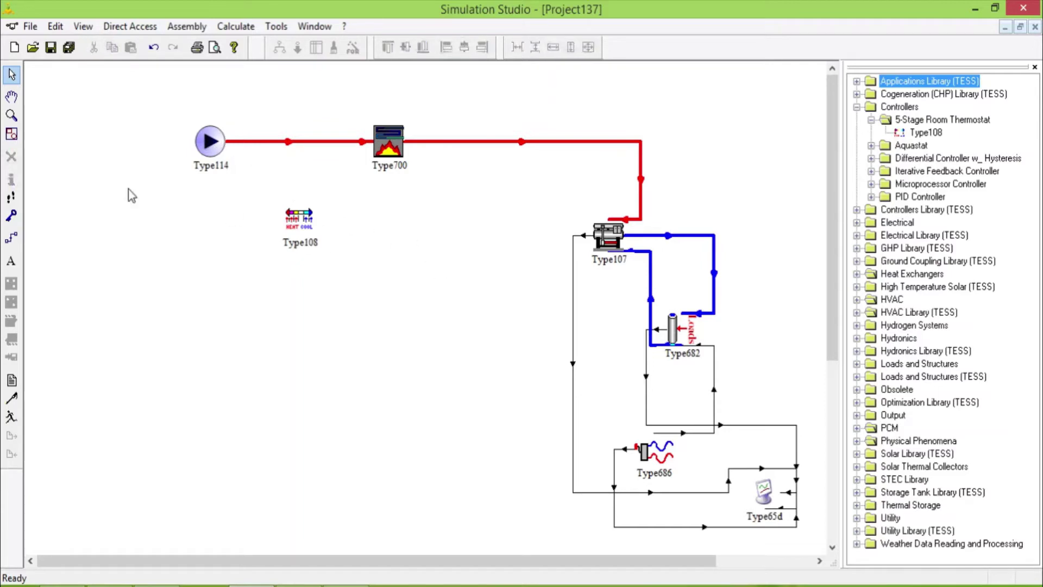
pyautogui.doubleClick(301, 225)
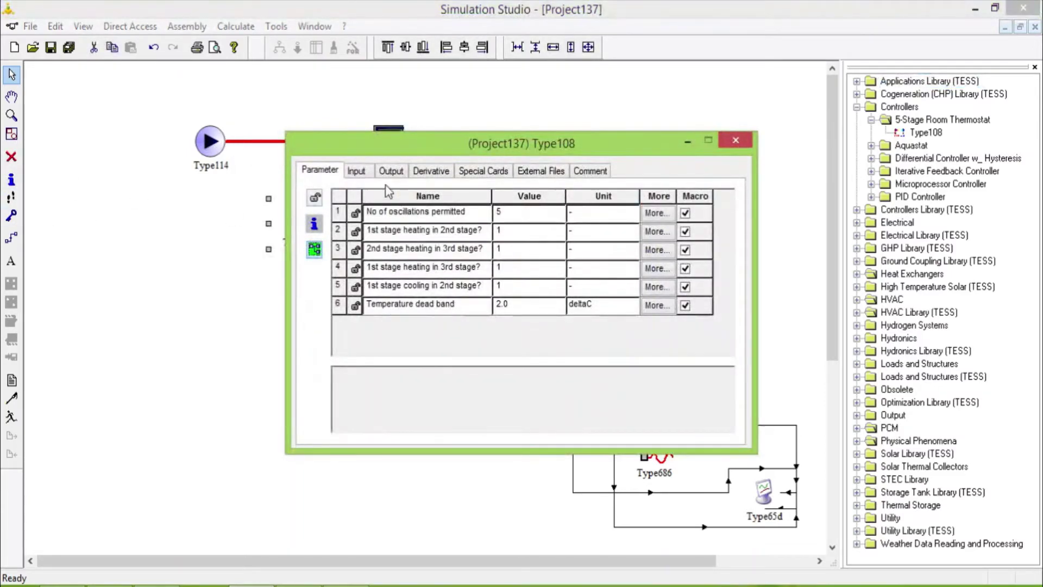
# - Set the Type108 setpoints to 108.89, -99, -999, 9999 and 99999
pyautogui.click(357, 172)
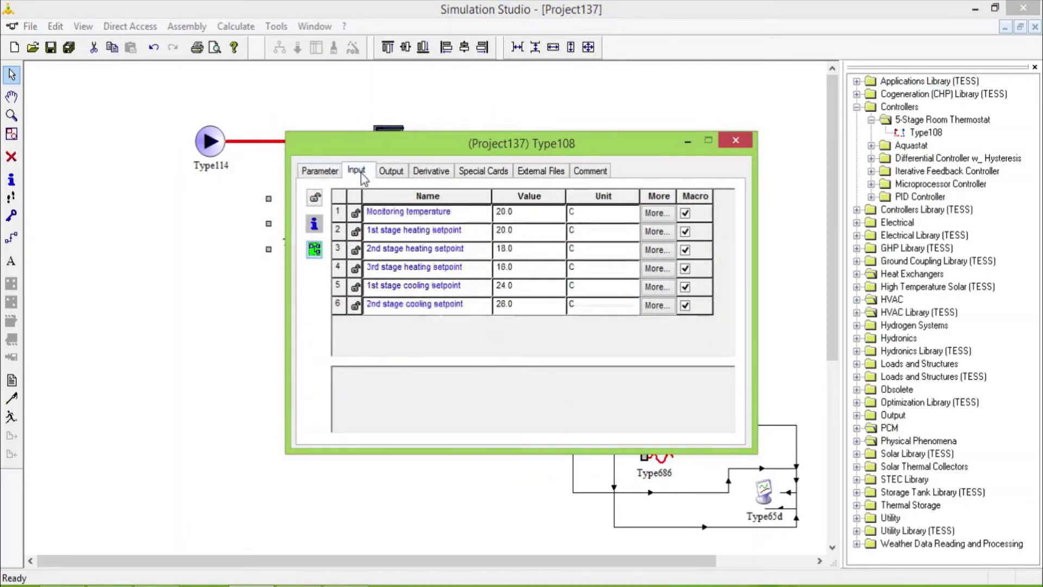
pyautogui.click(535, 241)
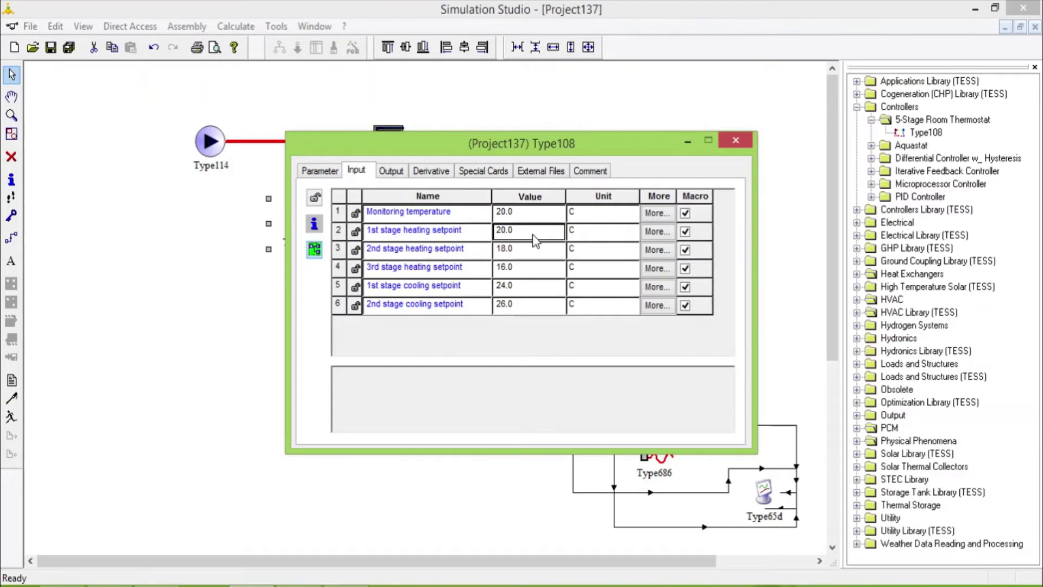
pyautogui.write('108')
pyautogui.click(534, 250)
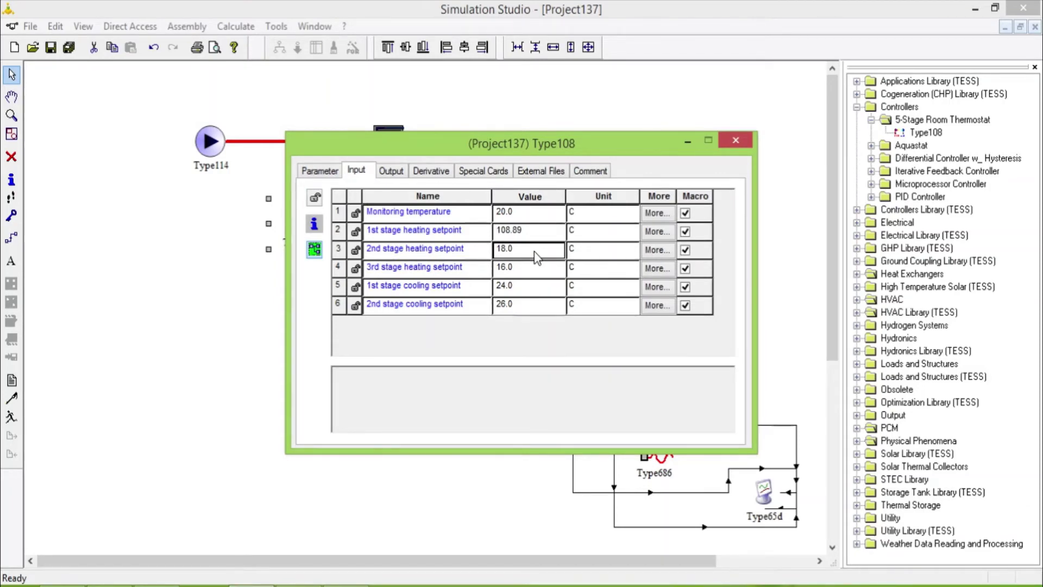
pyautogui.write('-99')
pyautogui.press('Return')
pyautogui.click(536, 274)
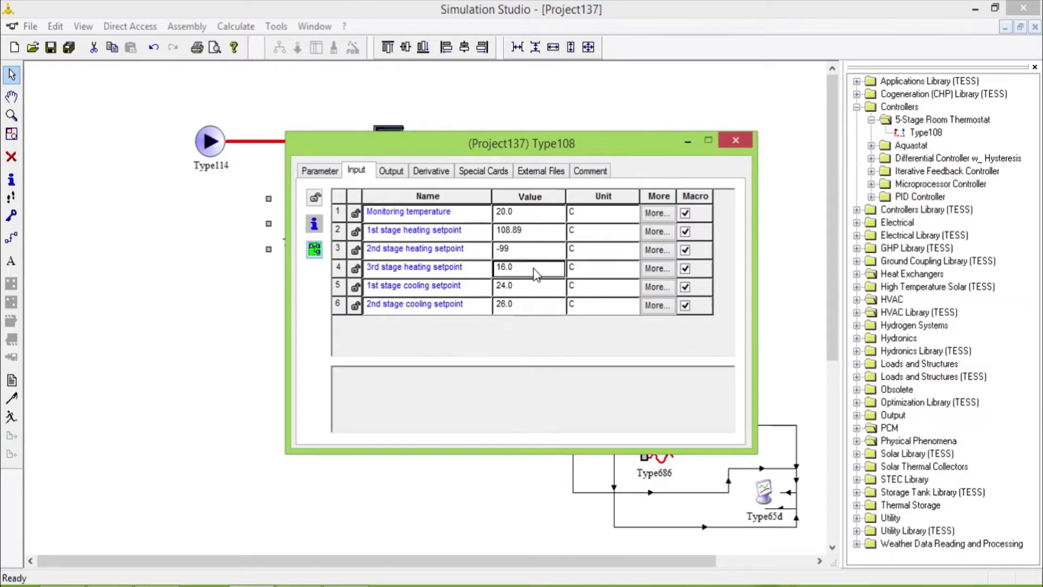
pyautogui.write('-999')
pyautogui.click(536, 294)
pyautogui.write('9999')
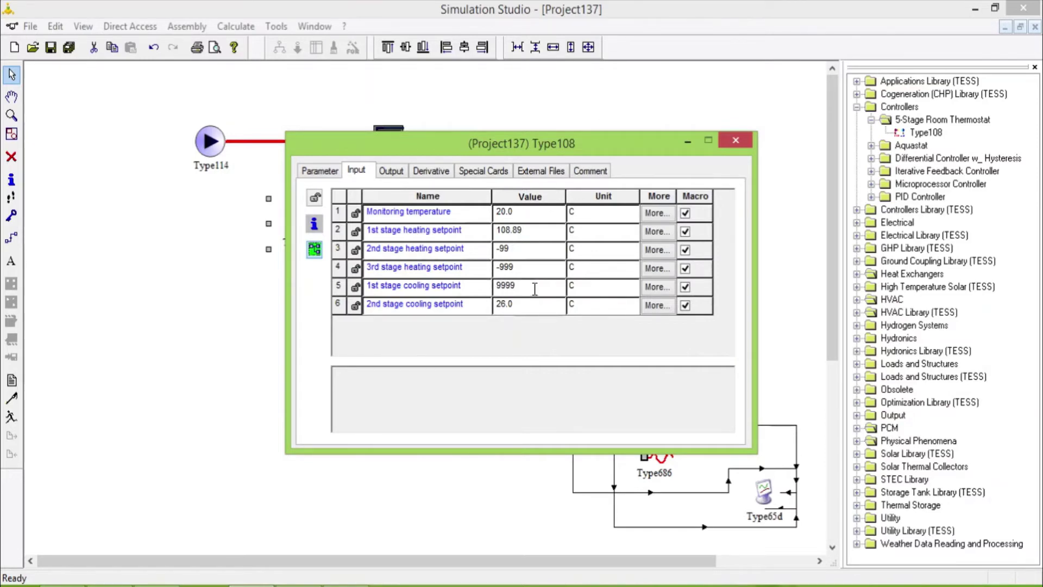
pyautogui.click(534, 308)
pyautogui.write('99999')
# - Draw a link from the Type114 pump to the Type108 thermostat
pyautogui.click(735, 140)
pyautogui.click(12, 237)
pyautogui.moveTo(208, 159); pyautogui.dragTo(298, 217)
# - Feed the pump's outlet fluid temperature into the thermostat's monitoring temperature
pyautogui.click(149, 112)
pyautogui.click(300, 113)
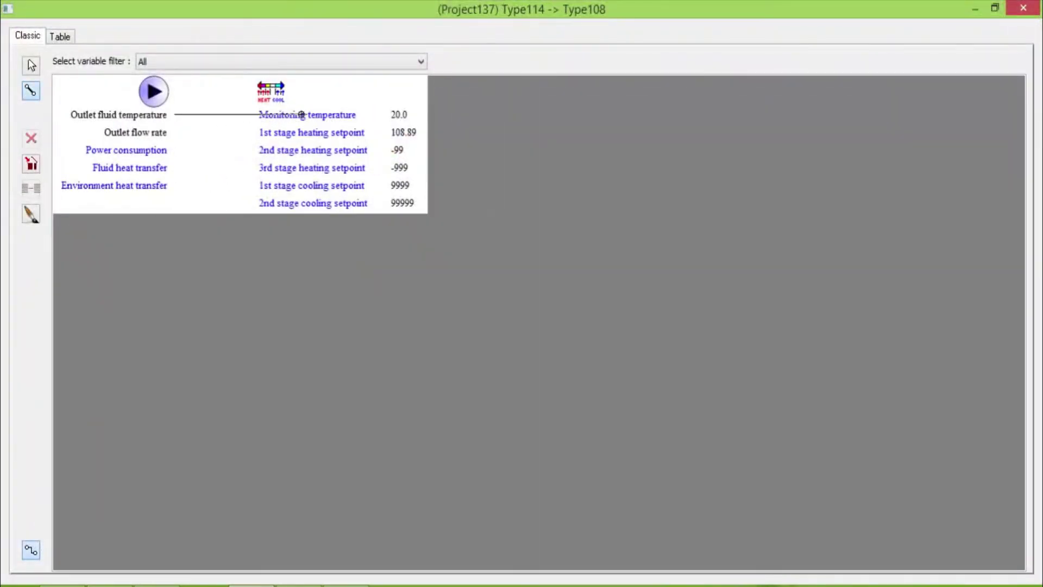
pyautogui.click(1022, 9)
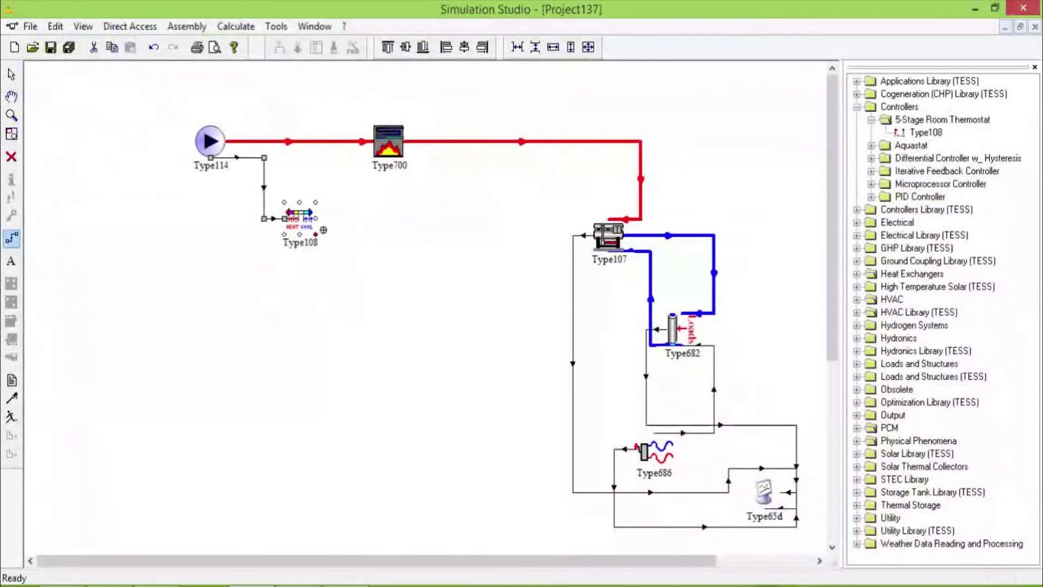
# - Link Type108's 1st stage heating control signal to Type700's Input Control Signal
pyautogui.click(390, 161)
pyautogui.click(179, 116)
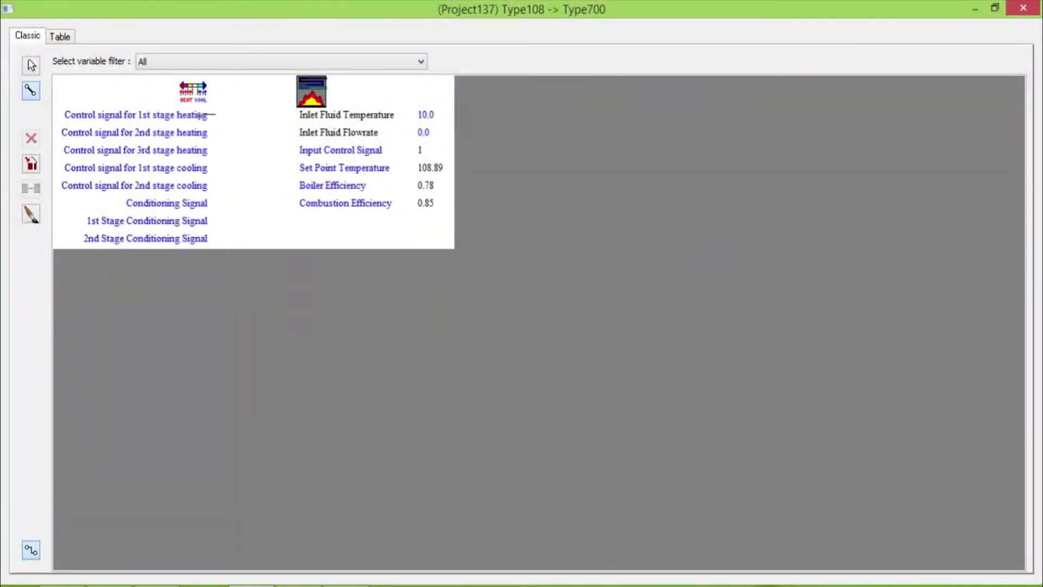
pyautogui.click(318, 152)
pyautogui.click(1024, 7)
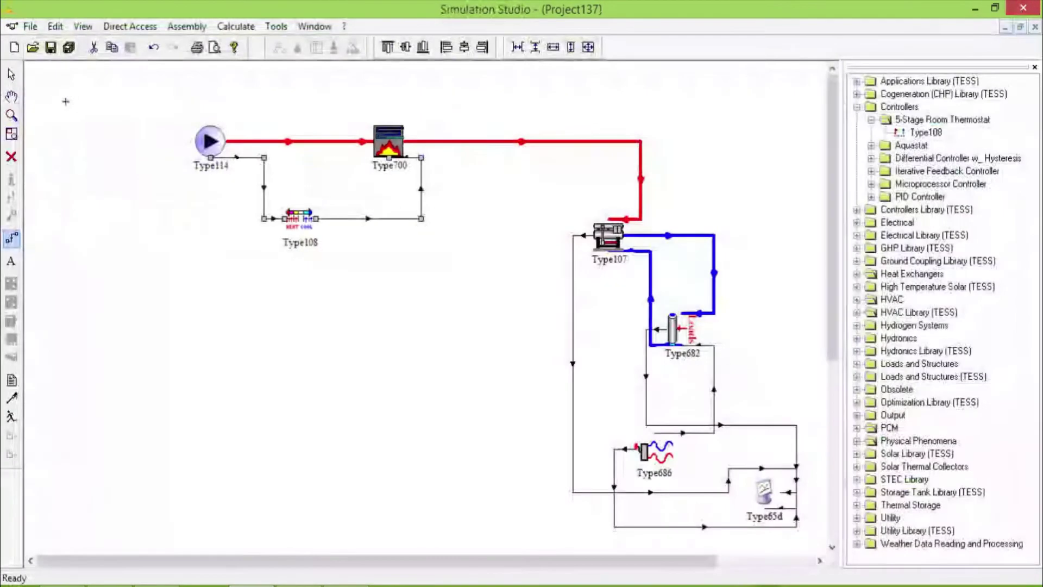
pyautogui.click(11, 77)
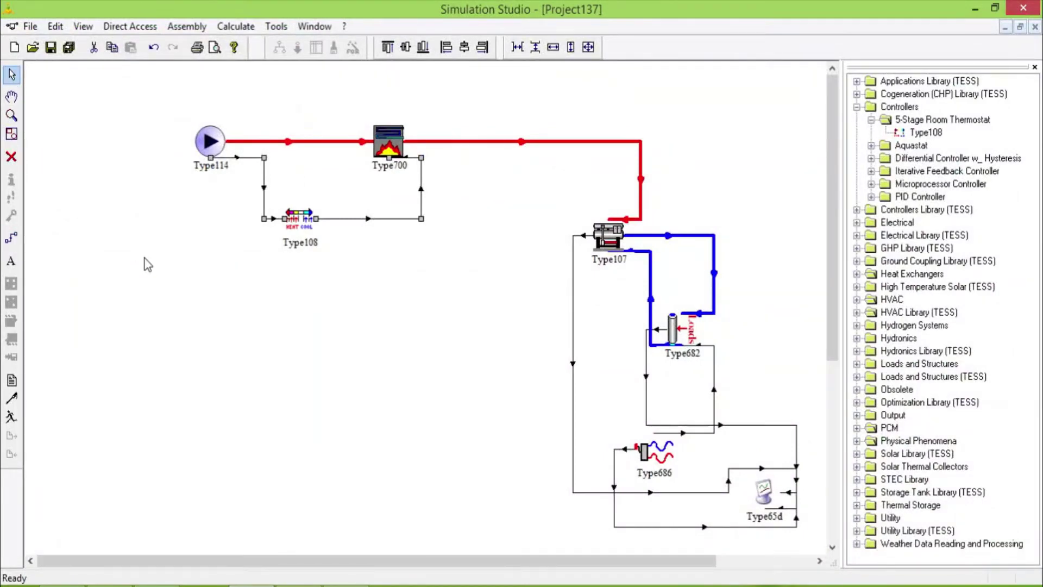
pyautogui.click(301, 328)
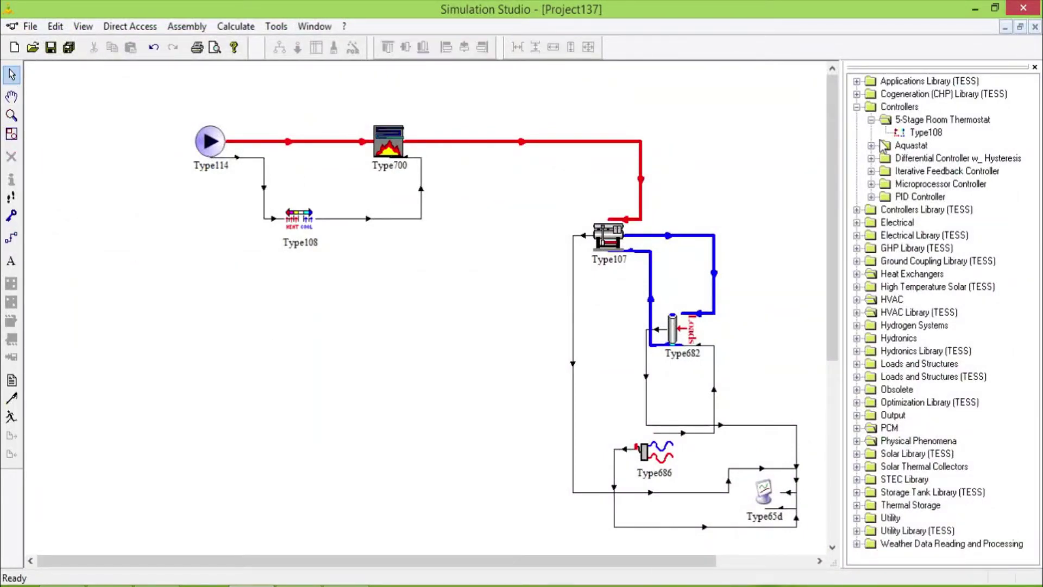
# - Place a new Type65d online plotter without file (Type65d-2) below the thermostat
pyautogui.click(857, 107)
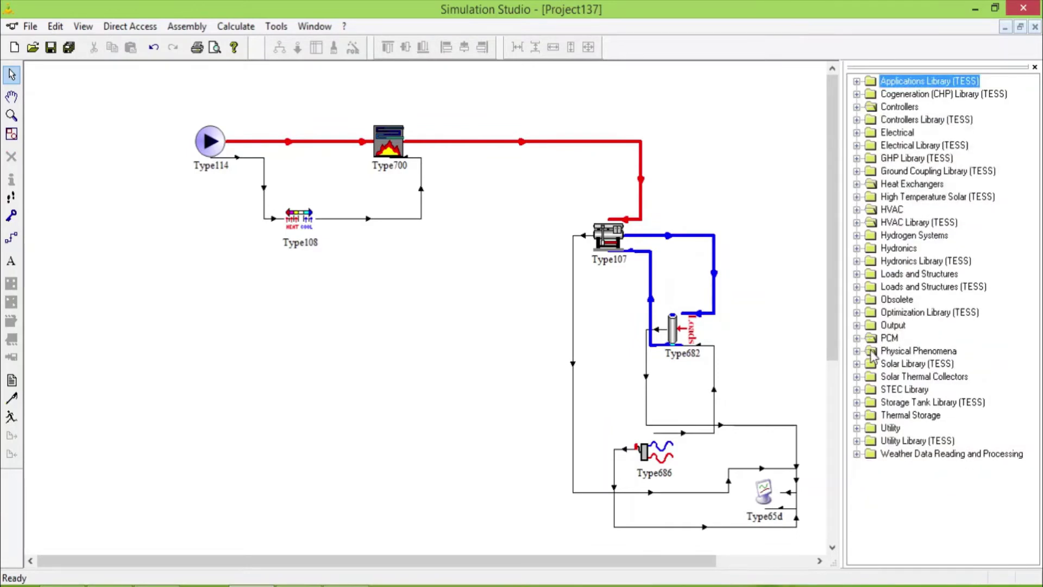
pyautogui.click(857, 324)
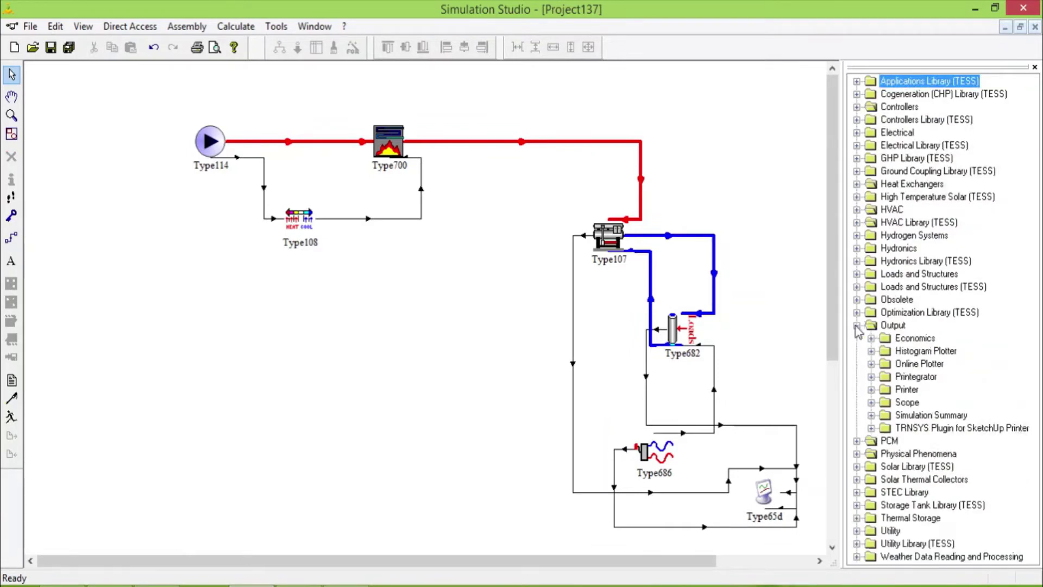
pyautogui.click(871, 363)
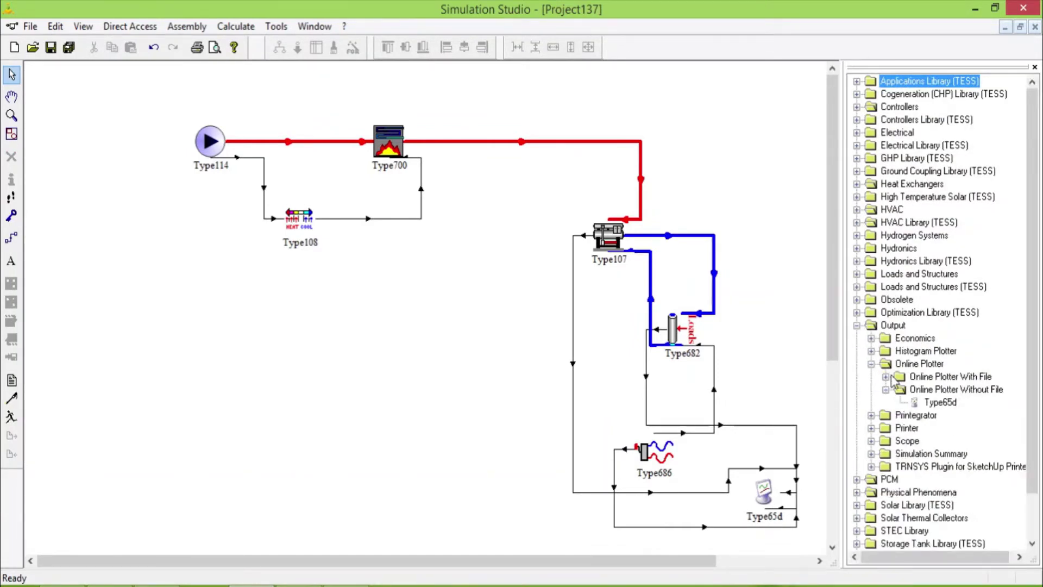
pyautogui.moveTo(940, 403); pyautogui.dragTo(406, 309)
pyautogui.click(489, 261)
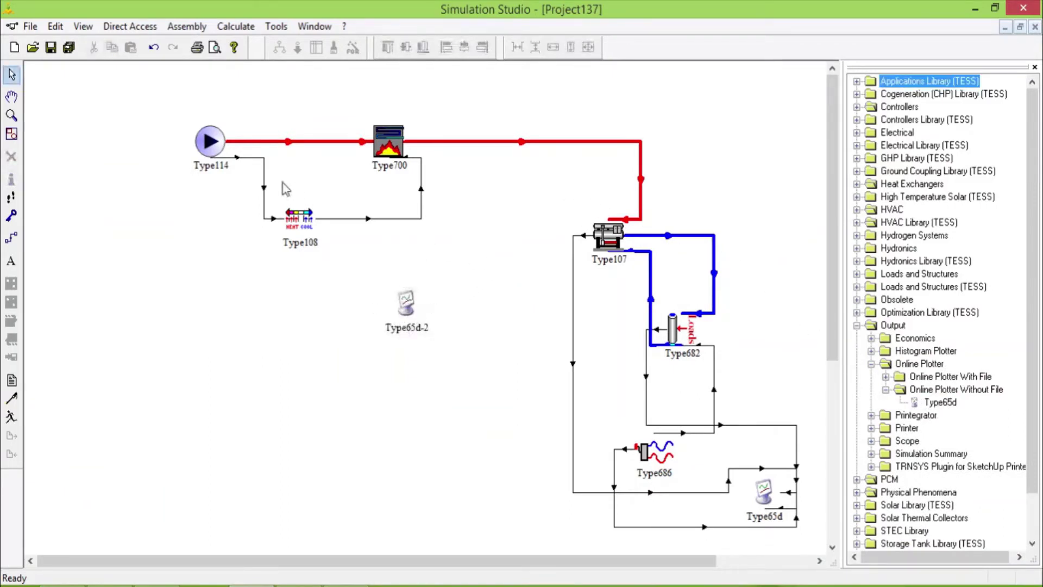
# - Link pump Type114 to Type65d-2: outlet temperature to left axis, outlet flow rate to right axis
pyautogui.click(12, 239)
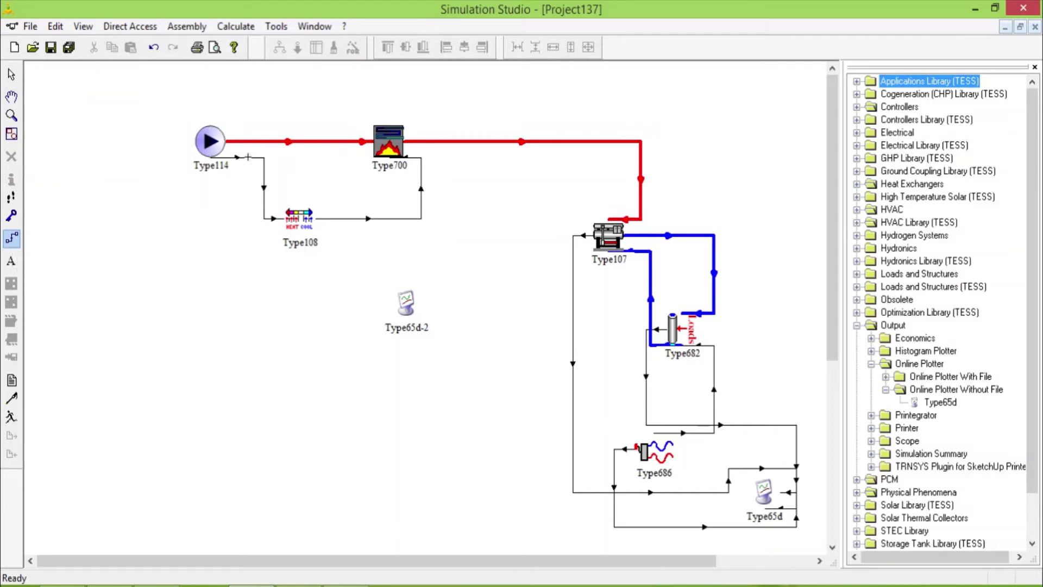
pyautogui.moveTo(211, 159); pyautogui.dragTo(395, 304)
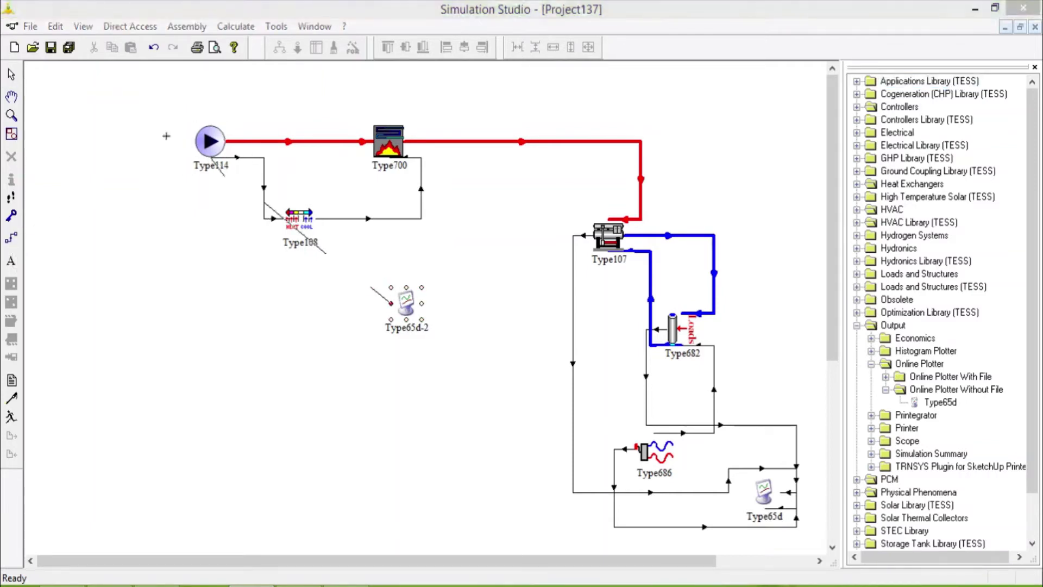
pyautogui.moveTo(172, 116); pyautogui.dragTo(299, 118)
pyautogui.moveTo(155, 135); pyautogui.dragTo(276, 155)
# - Label Left axis variable-1 T_Pump and Right axis variable-1 Flow_rate, then close the pump link window
pyautogui.click(30, 66)
pyautogui.doubleClick(378, 115)
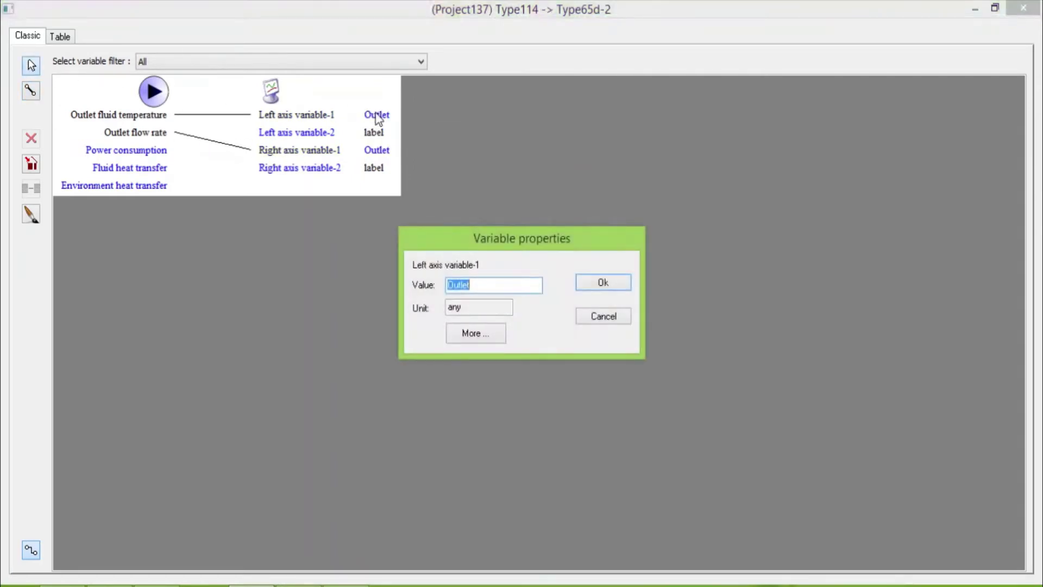
pyautogui.write('T_Pump')
pyautogui.click(603, 283)
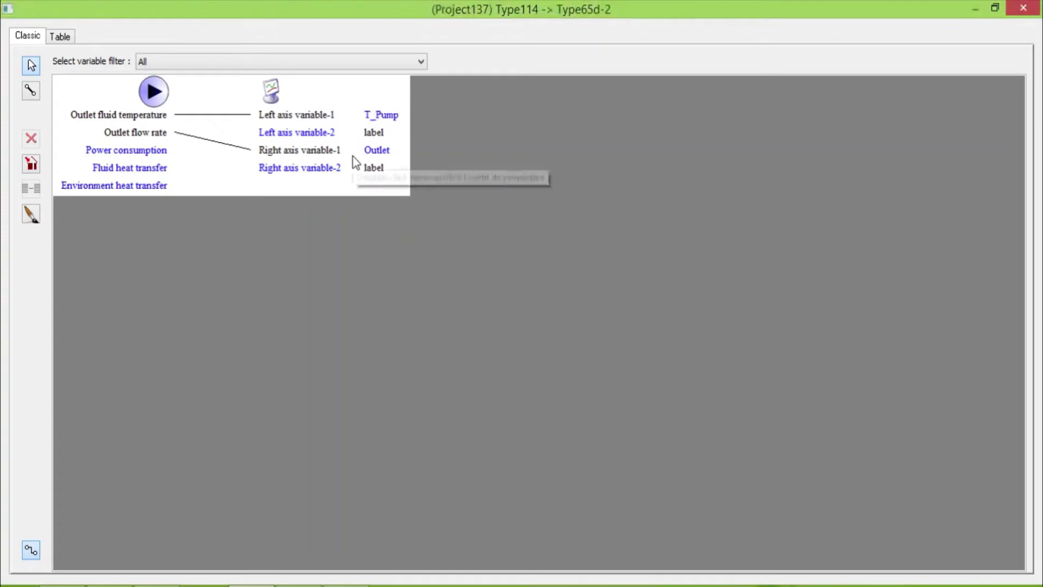
pyautogui.doubleClick(379, 152)
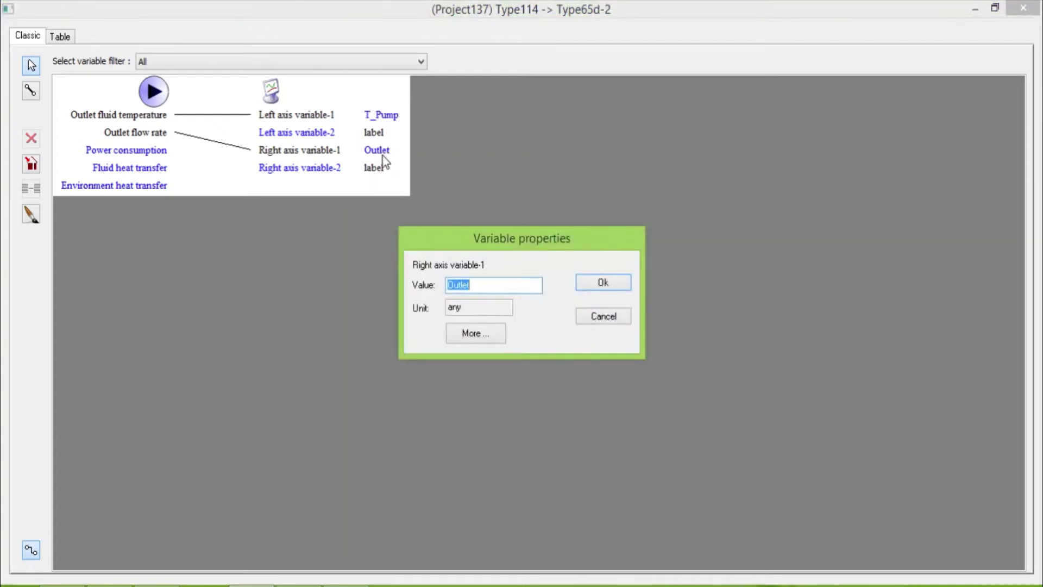
pyautogui.write('Flow_rate')
pyautogui.click(620, 283)
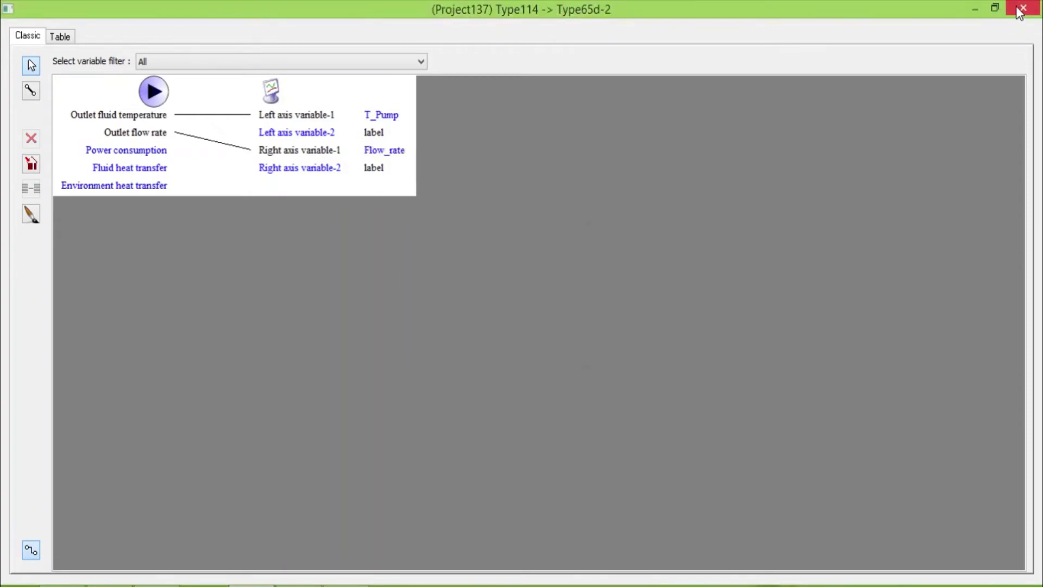
pyautogui.click(1021, 9)
# - Connect boiler Type700's Outlet Fluid Temperature to Type65d-2 Left axis variable-2, labelled T_Aux
pyautogui.moveTo(397, 279); pyautogui.dragTo(405, 300)
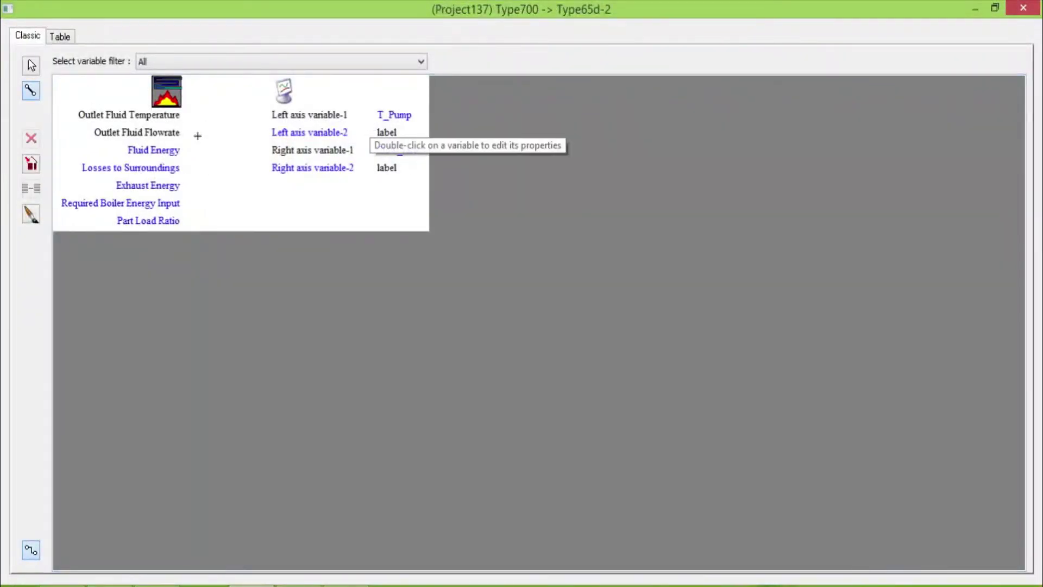
pyautogui.click(179, 114)
pyautogui.click(278, 133)
pyautogui.click(31, 65)
pyautogui.doubleClick(390, 134)
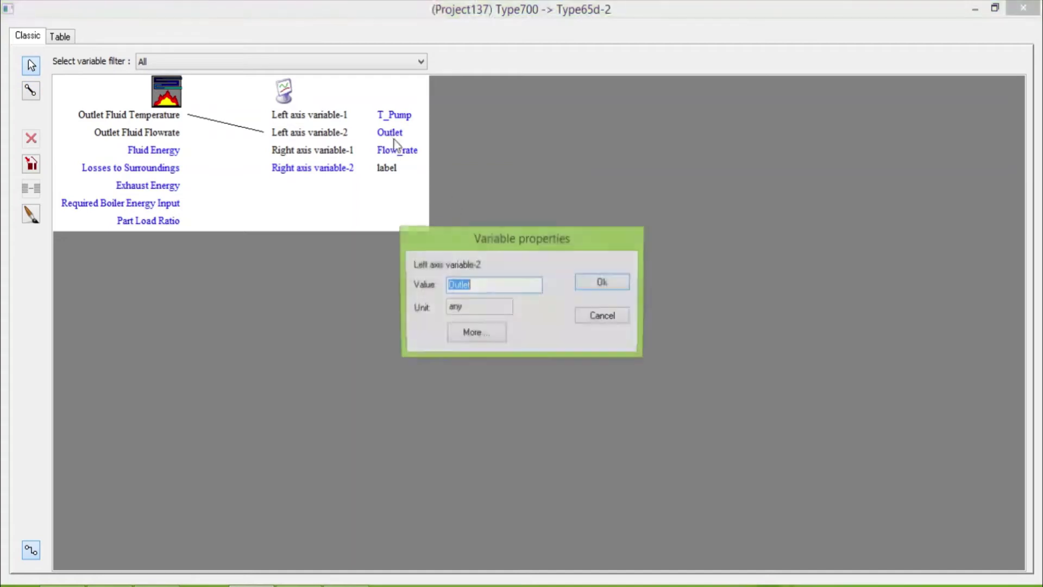
pyautogui.write('T_')
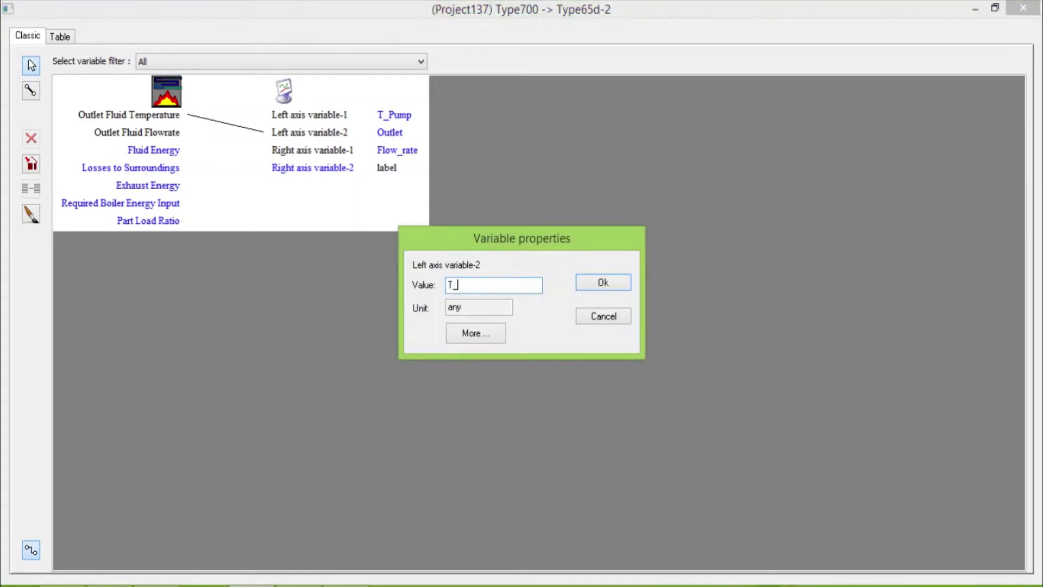
pyautogui.write('Aux')
pyautogui.click(624, 281)
pyautogui.click(1022, 10)
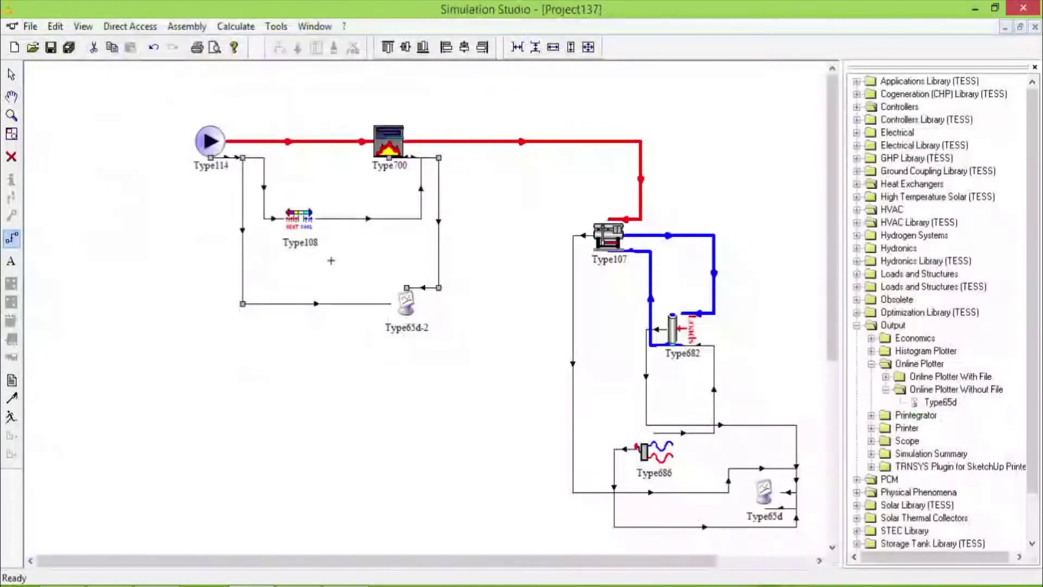
# - Run the simulation so T_Pump and T_Aux plot through 6552 hours
pyautogui.click(17, 426)
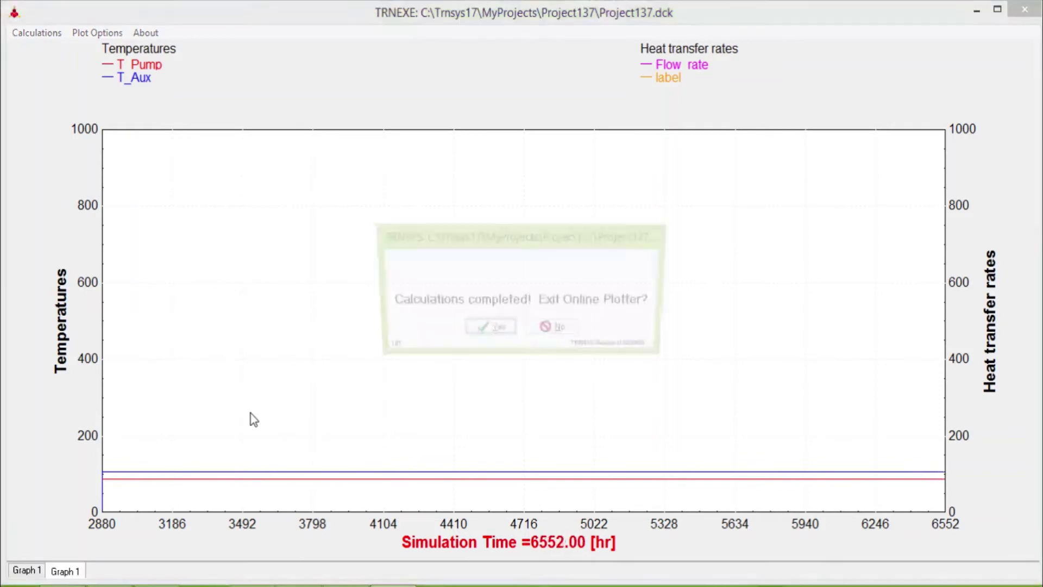
# - Keep the plotter open, read values near 4161, 4889 and 5679 hr, then close it
pyautogui.click(550, 335)
pyautogui.moveTo(524, 302); pyautogui.dragTo(325, 234)
pyautogui.moveTo(346, 179); pyautogui.dragTo(606, 208)
pyautogui.moveTo(643, 163); pyautogui.dragTo(563, 191)
pyautogui.click(1024, 10)
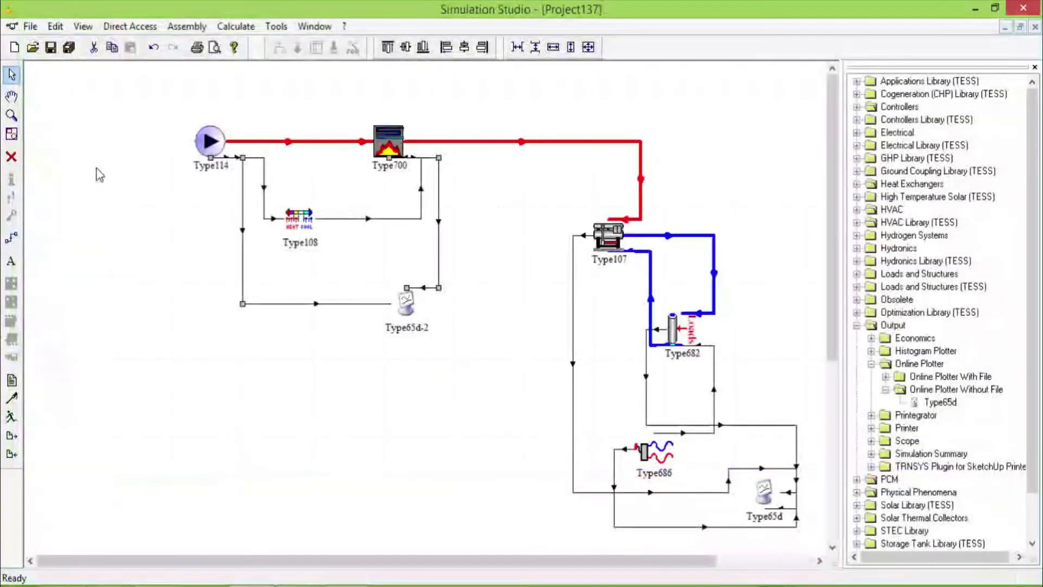
# - Set Type65d-2's left axis maximum to 150 and right axis maximum to 5000
pyautogui.doubleClick(406, 303)
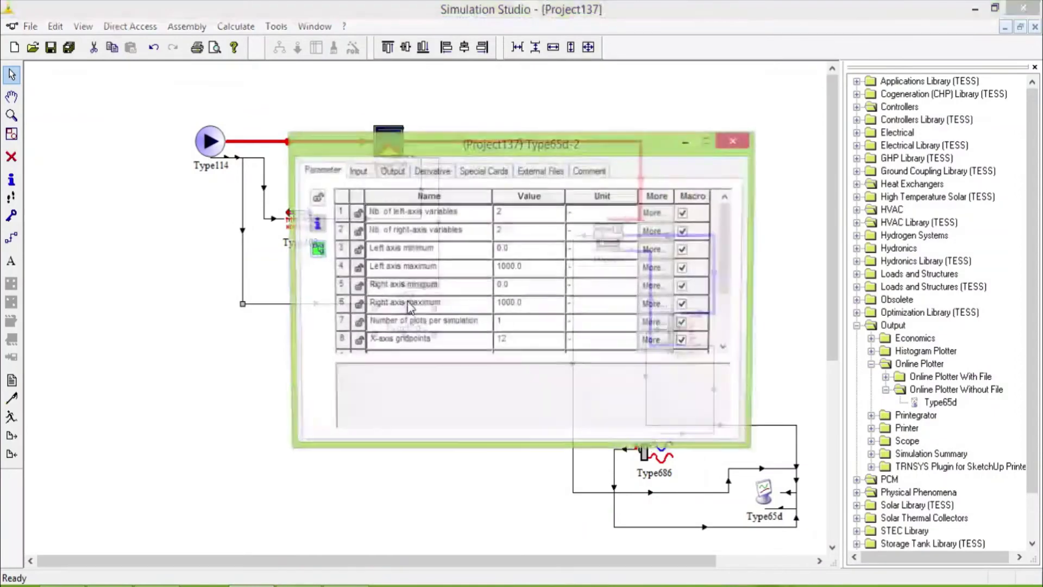
pyautogui.click(529, 269)
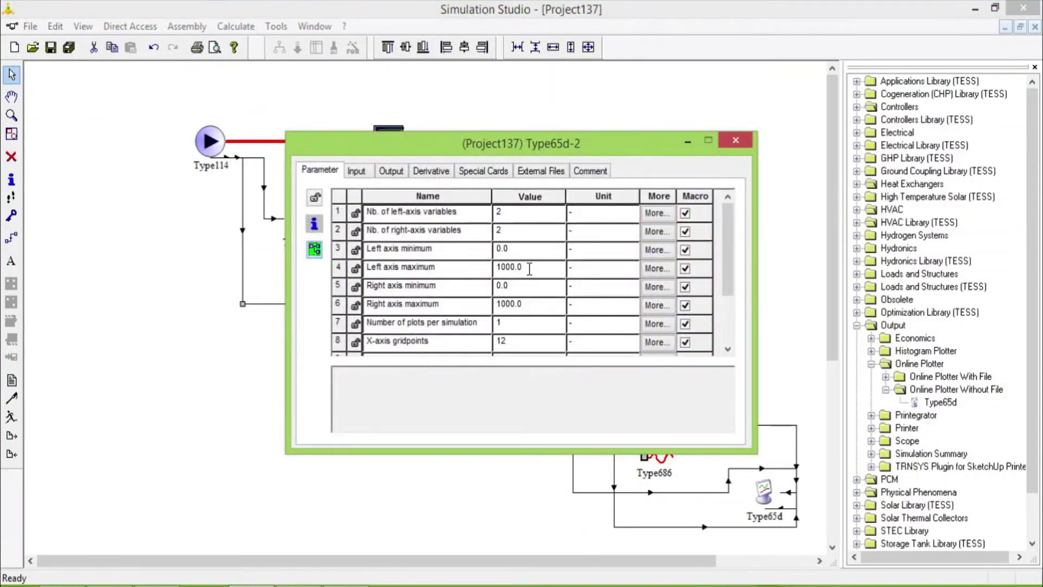
pyautogui.write('150')
pyautogui.click(530, 306)
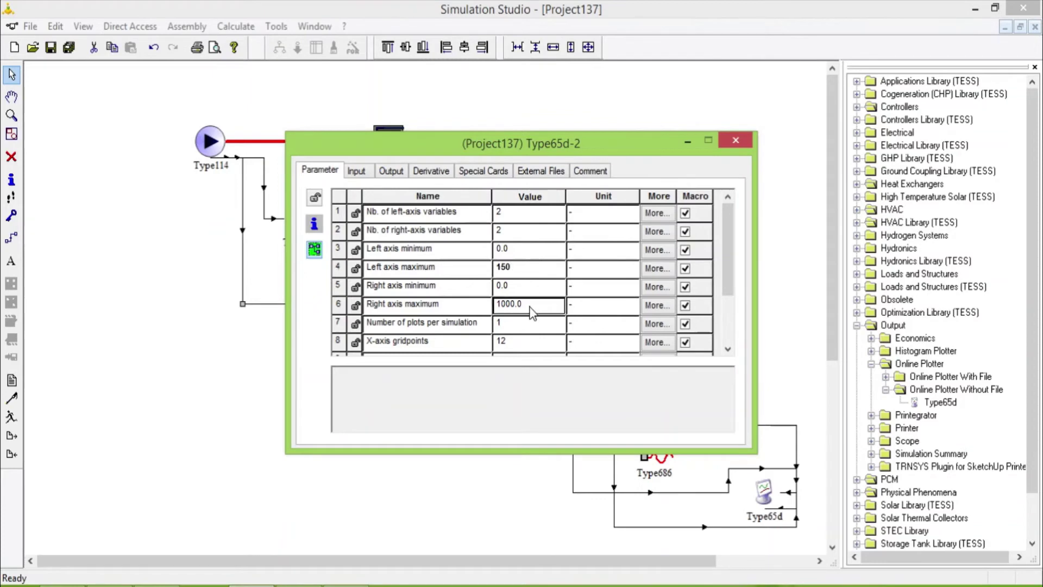
pyautogui.write('500')
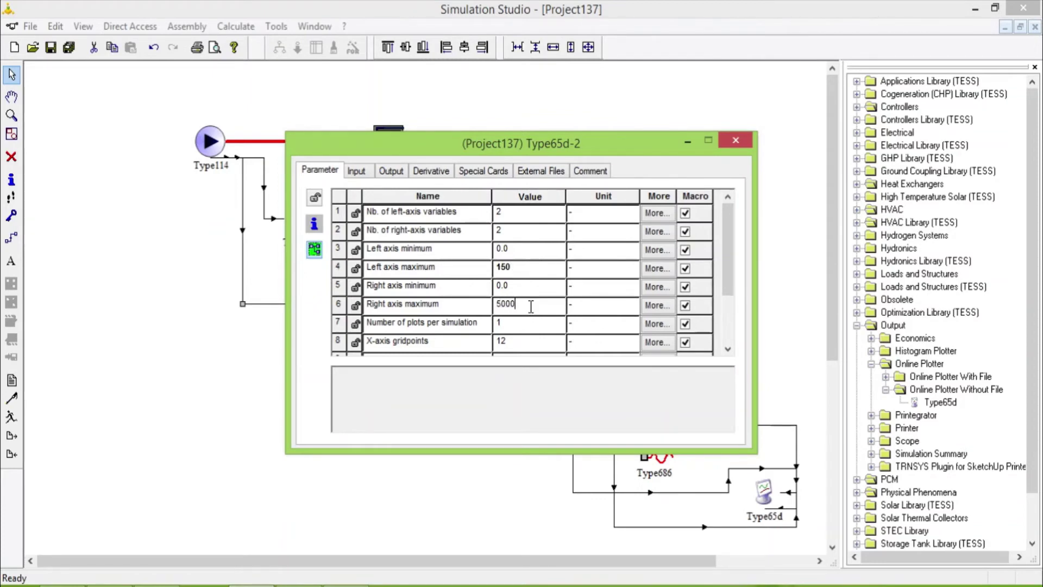
pyautogui.click(737, 140)
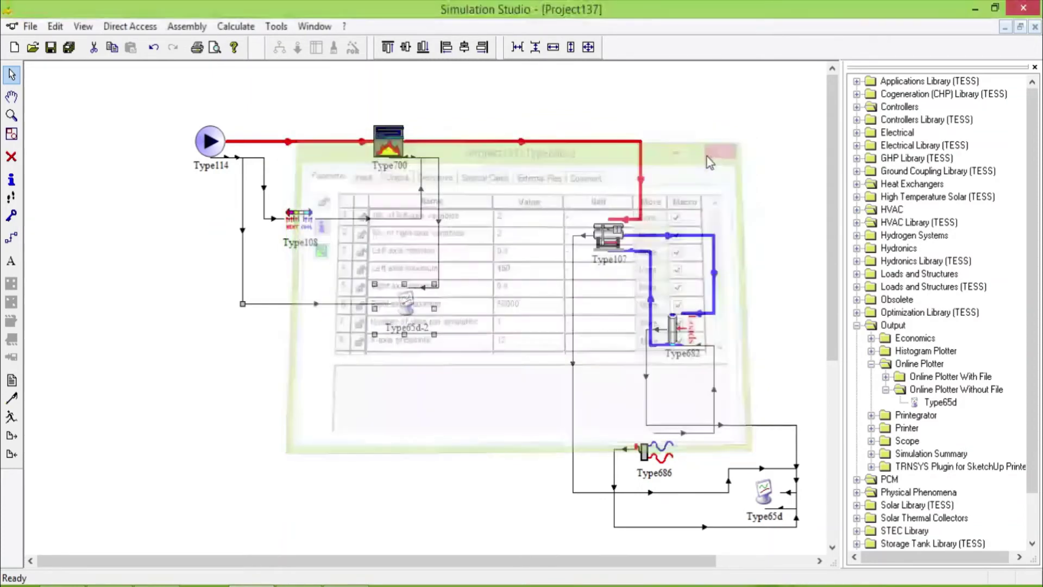
pyautogui.click(738, 135)
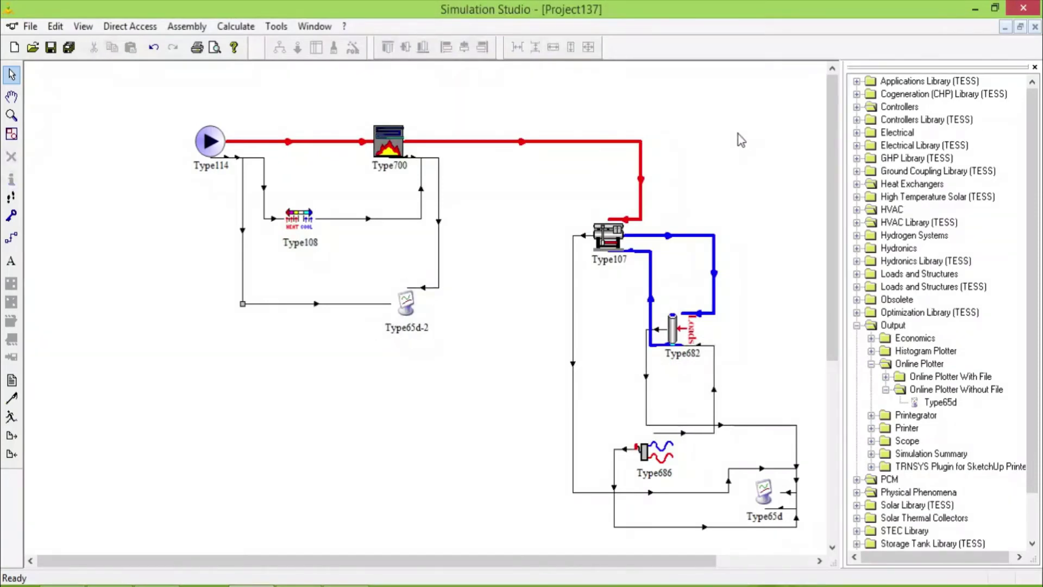
# - Place a Type14h from Utility > Forcing Functions > General below Type65d-2
pyautogui.click(886, 390)
pyautogui.click(871, 363)
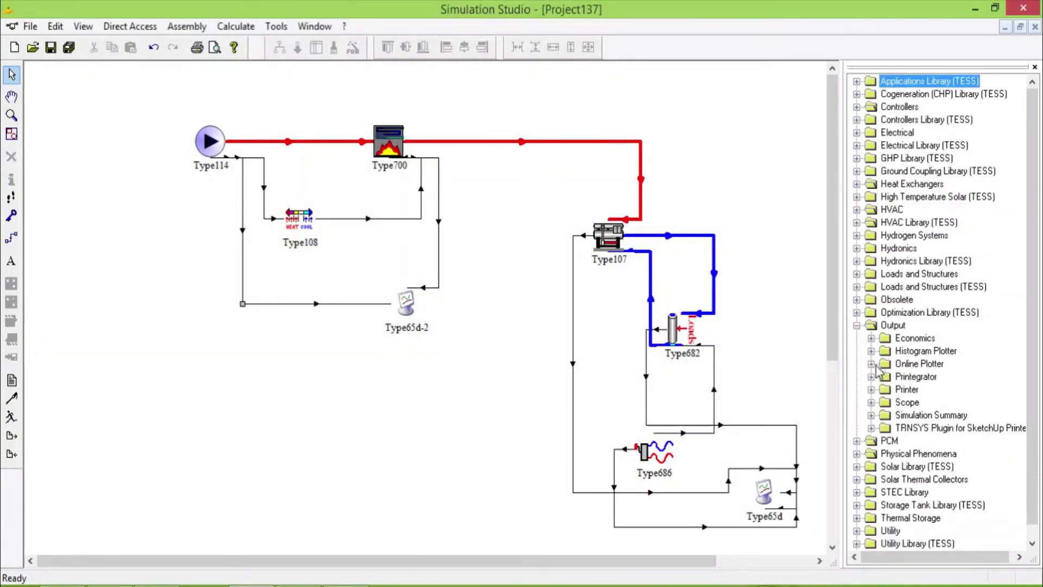
pyautogui.click(857, 325)
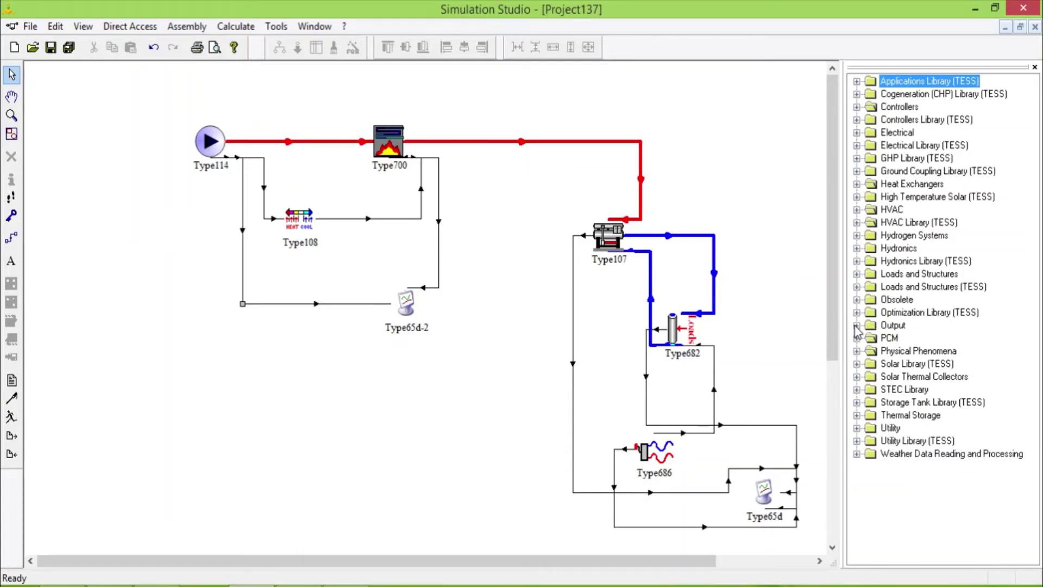
pyautogui.click(857, 429)
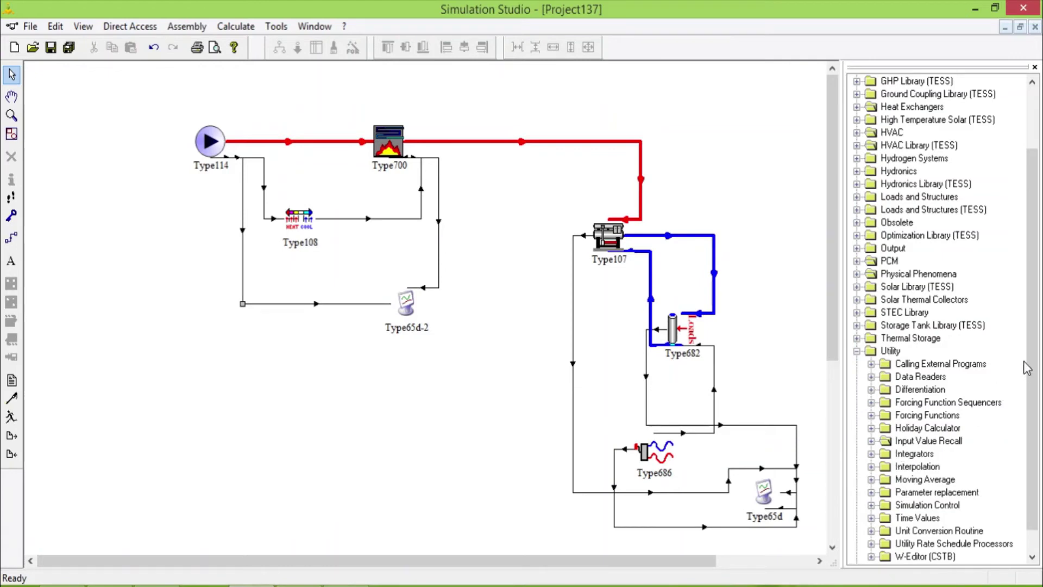
pyautogui.click(871, 415)
pyautogui.click(886, 428)
pyautogui.click(935, 441)
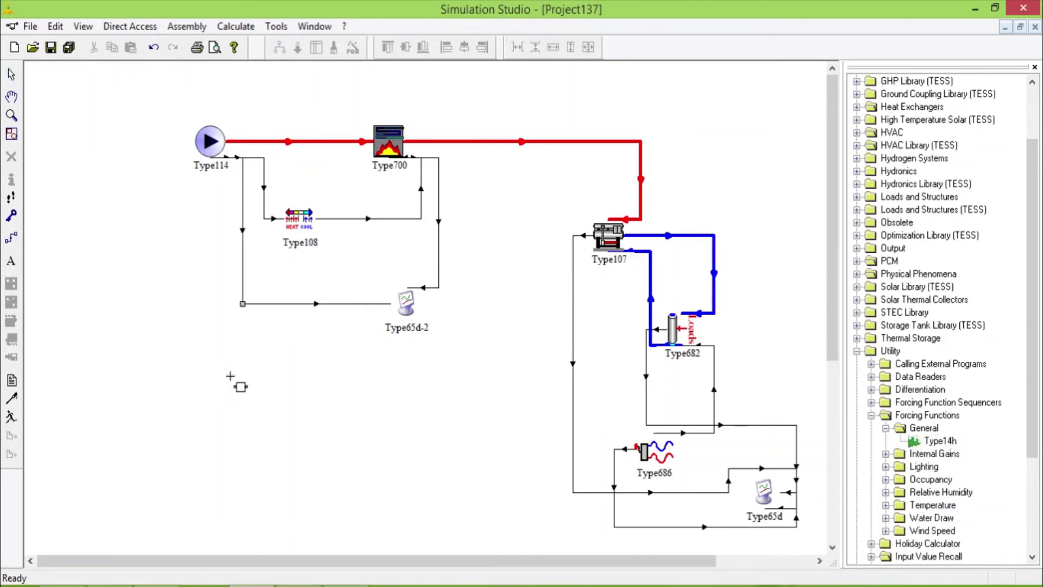
pyautogui.click(267, 372)
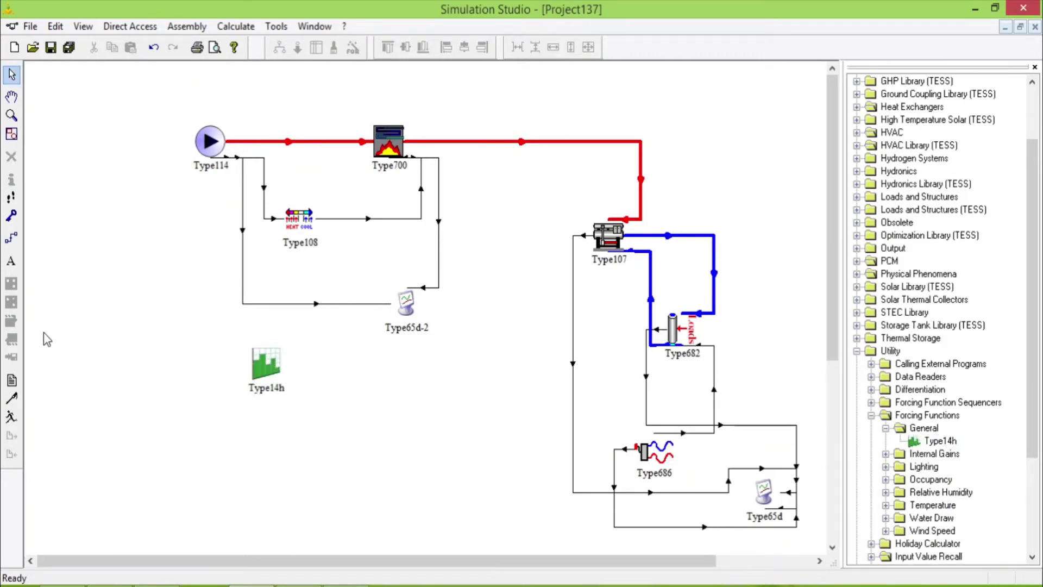
pyautogui.doubleClick(268, 367)
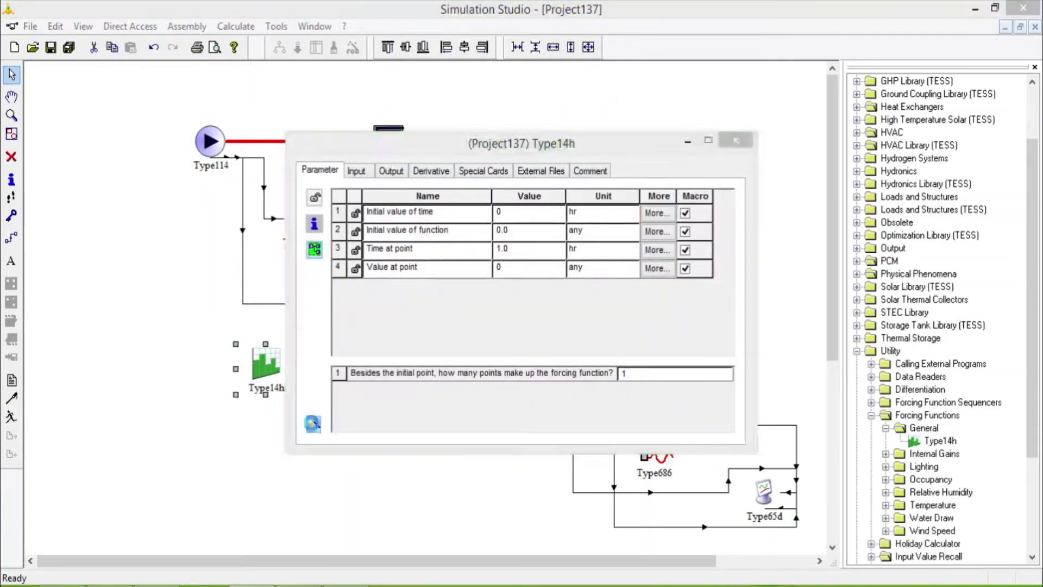
# - In the Type14h function editor, set the second point's time to hour 9
pyautogui.click(313, 424)
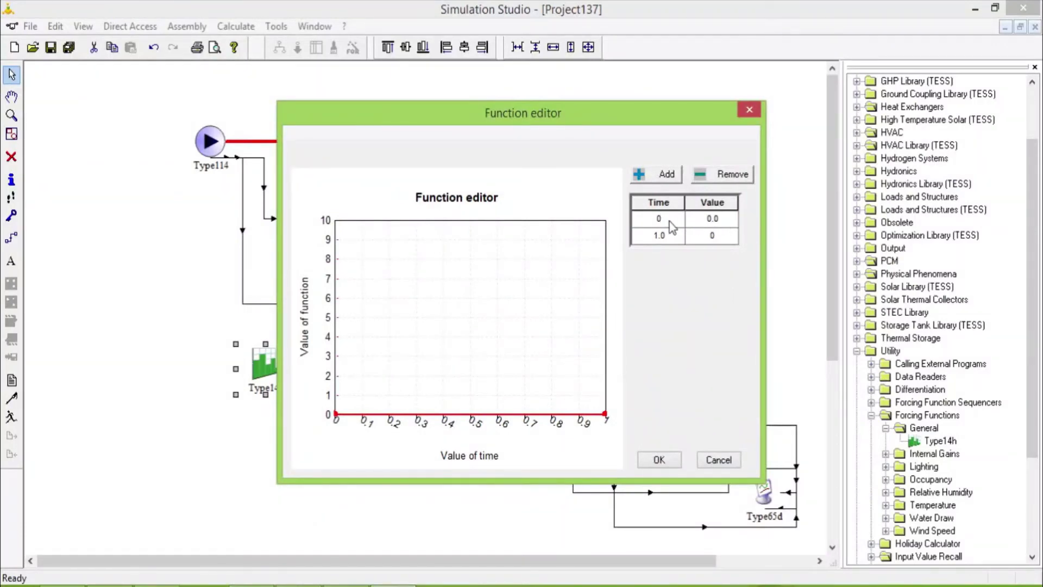
pyautogui.click(680, 238)
pyautogui.write('9')
pyautogui.click(727, 239)
# - Add points (9, 1), (17, 1), (17, 0) and (24, 0), then accept the function
pyautogui.click(647, 175)
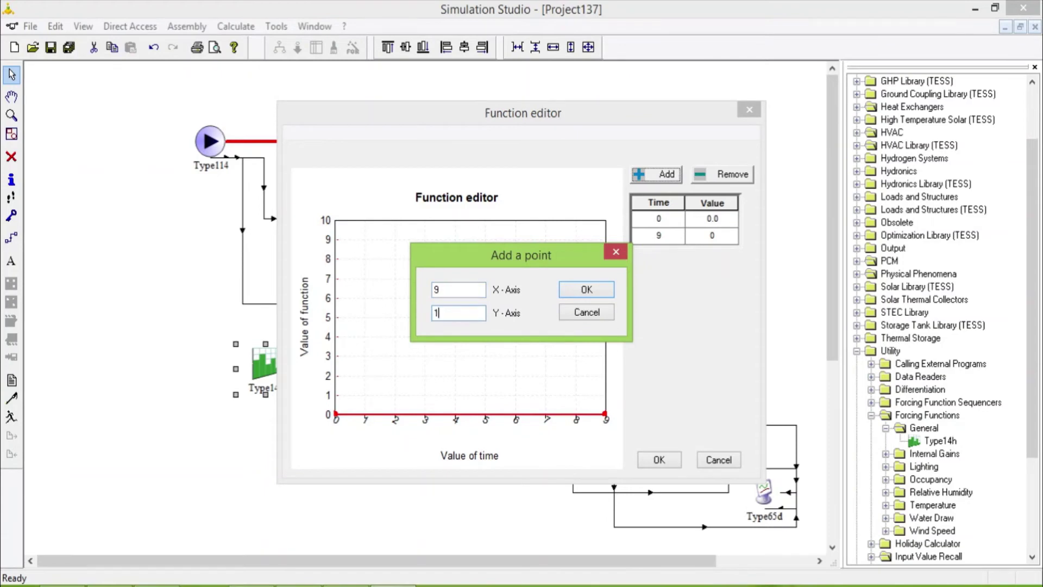
pyautogui.click(587, 289)
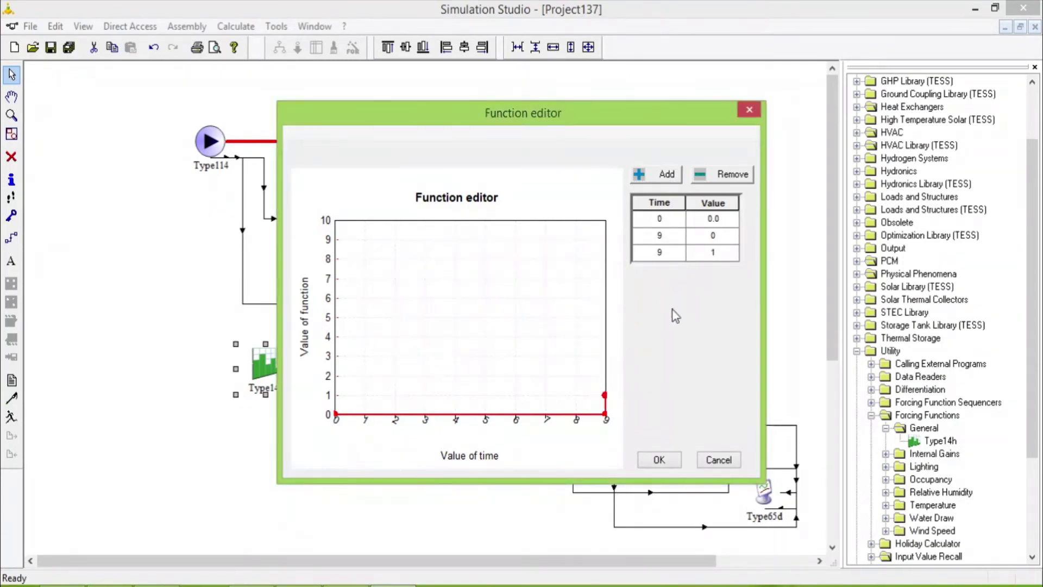
pyautogui.click(650, 179)
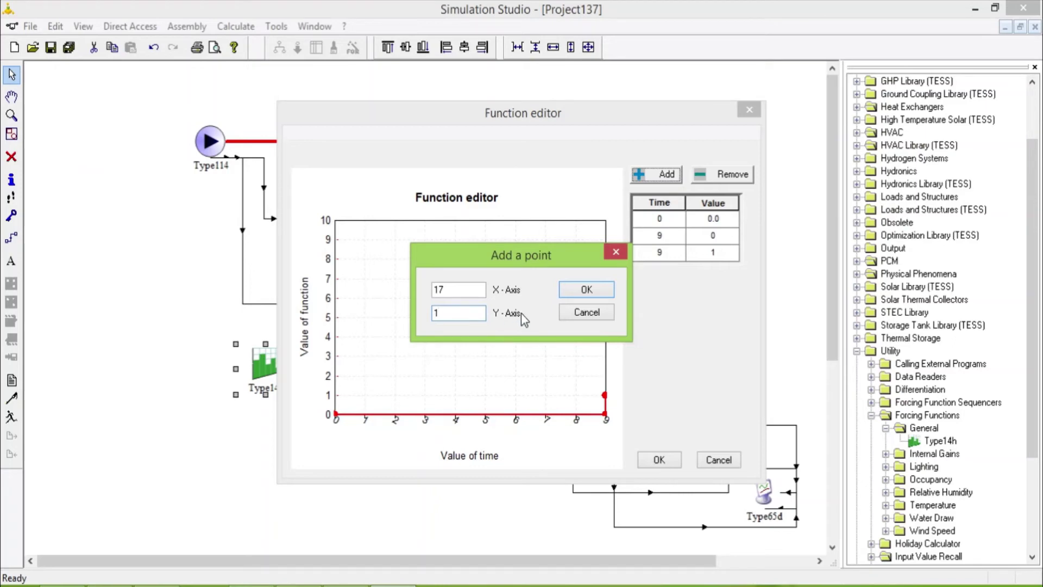
pyautogui.click(587, 292)
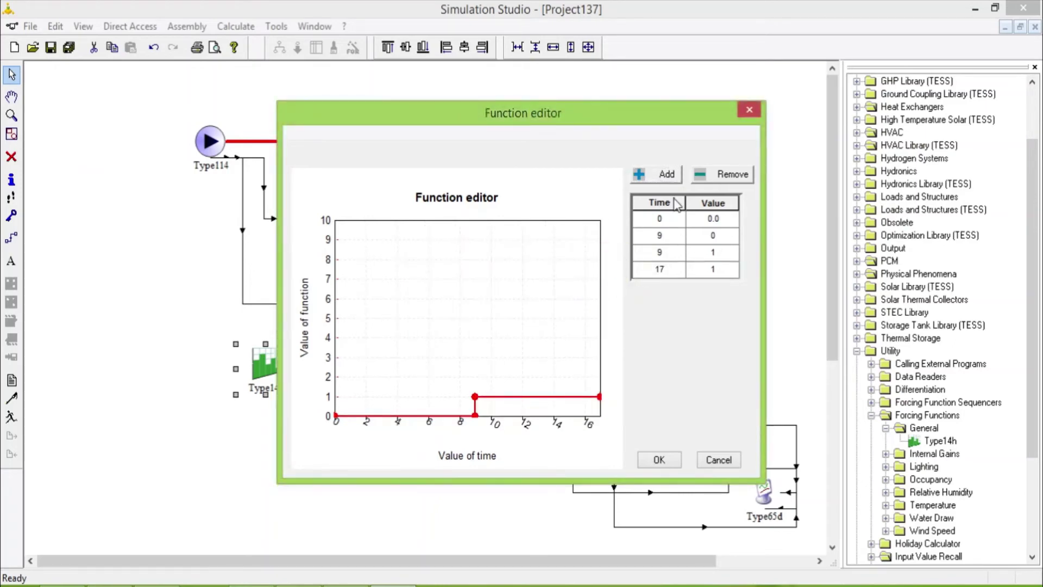
pyautogui.click(655, 177)
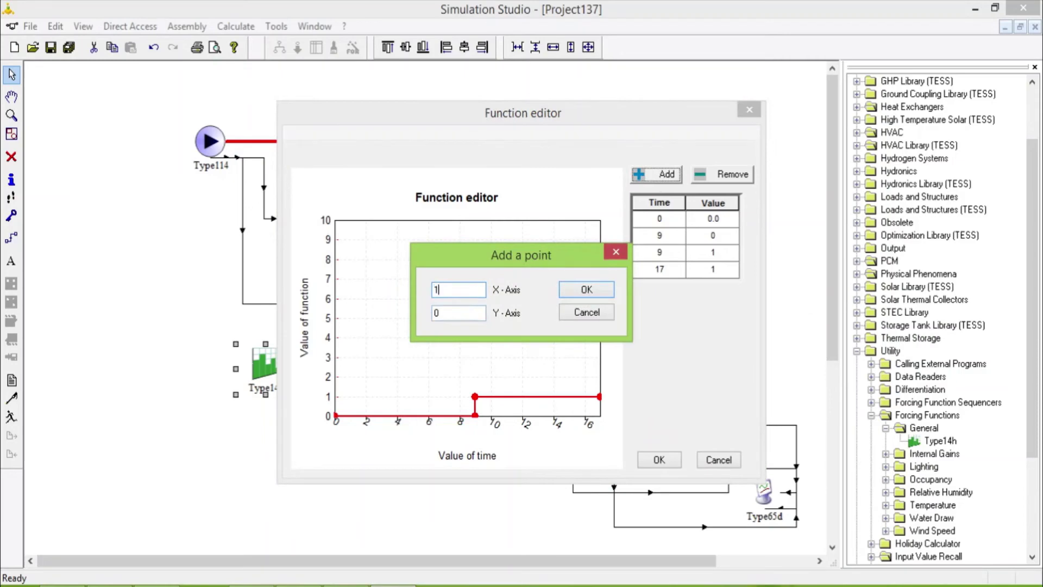
pyautogui.click(589, 290)
pyautogui.click(659, 174)
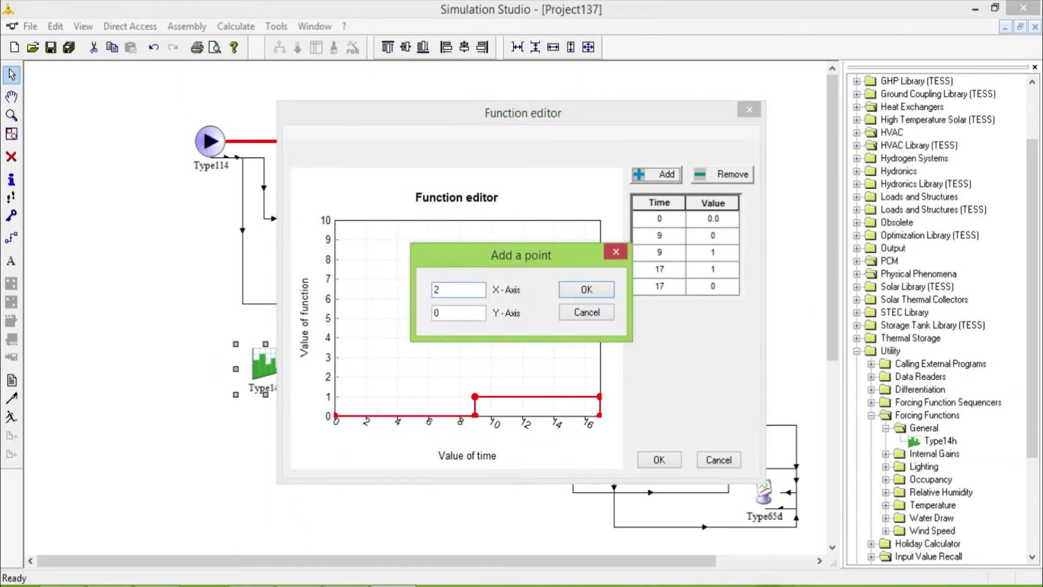
pyautogui.click(595, 295)
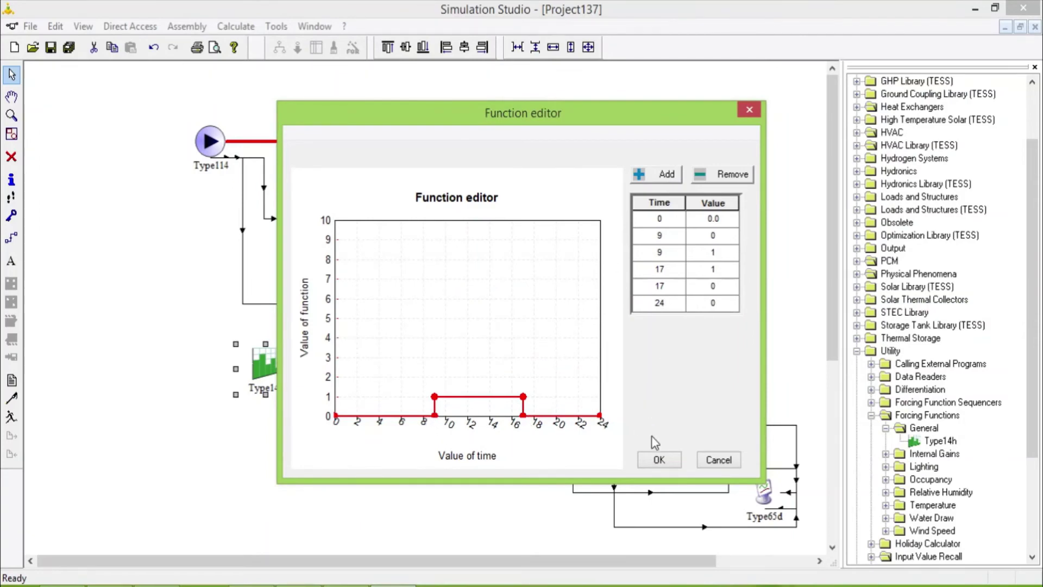
pyautogui.click(666, 461)
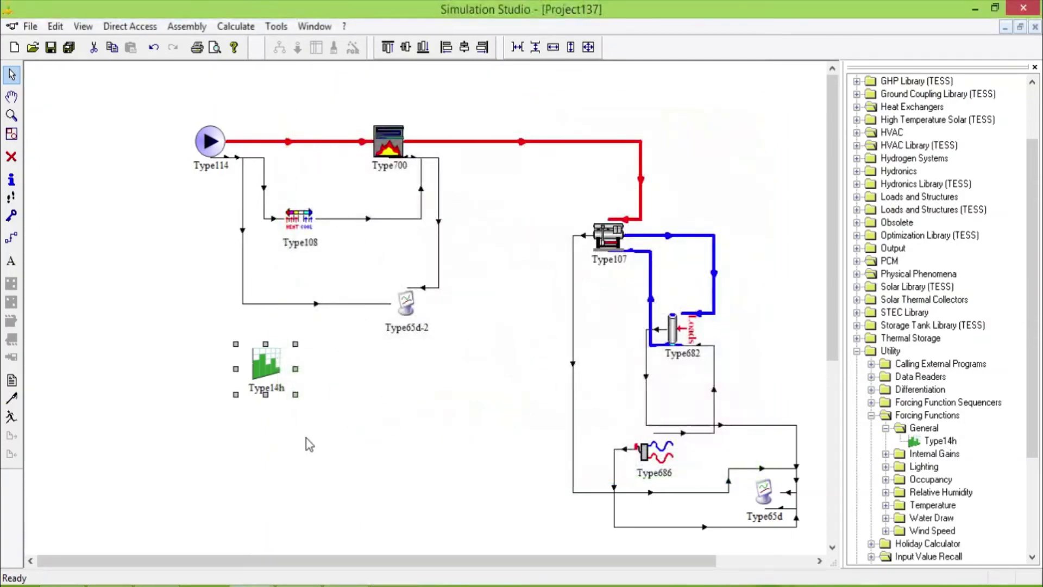
# - Link Type14h's Average value of function to the pump Type114's Control signal
pyautogui.click(12, 238)
pyautogui.click(274, 369)
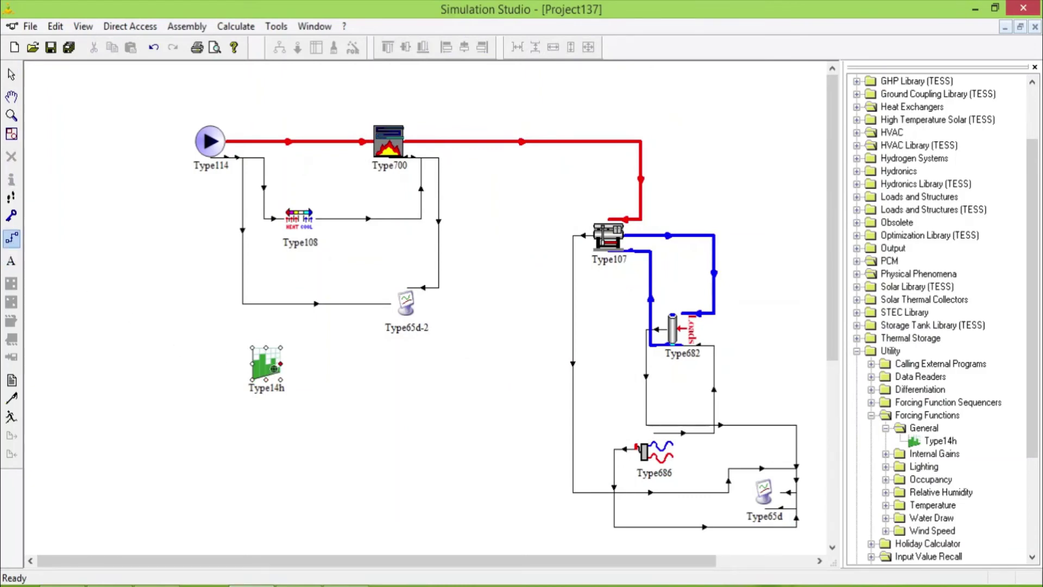
pyautogui.click(210, 143)
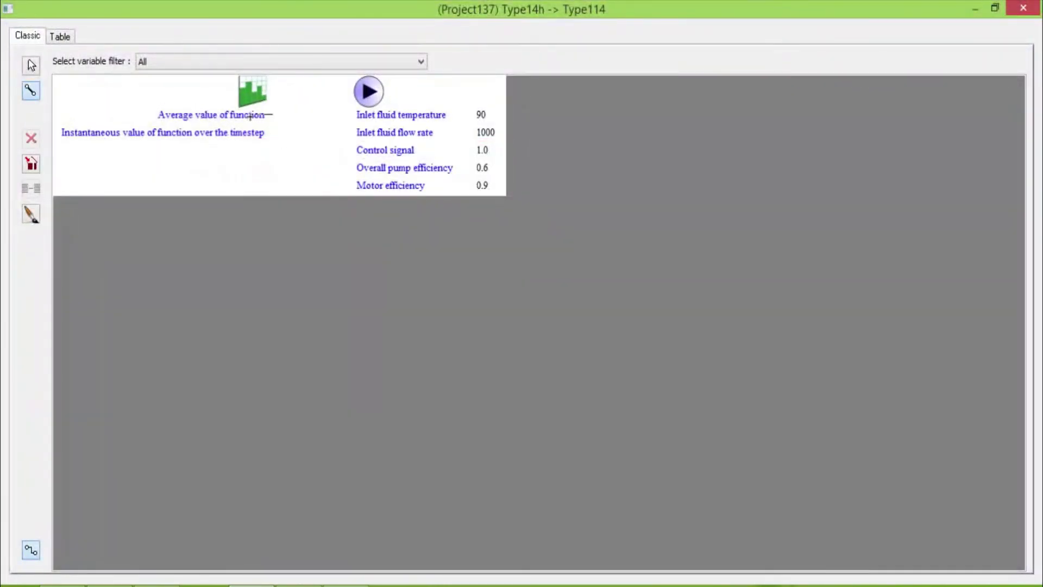
pyautogui.click(380, 149)
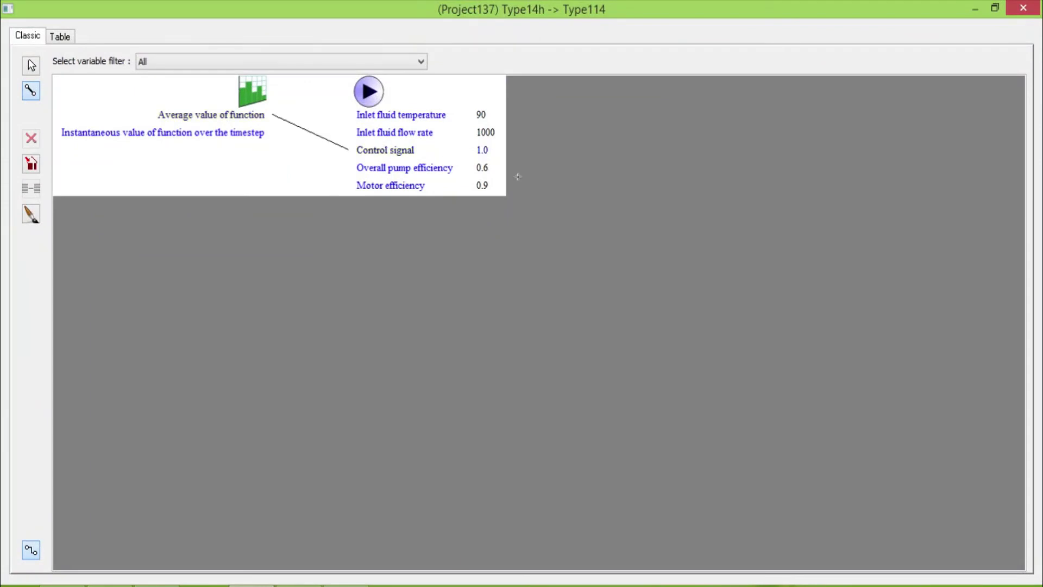
pyautogui.click(1024, 8)
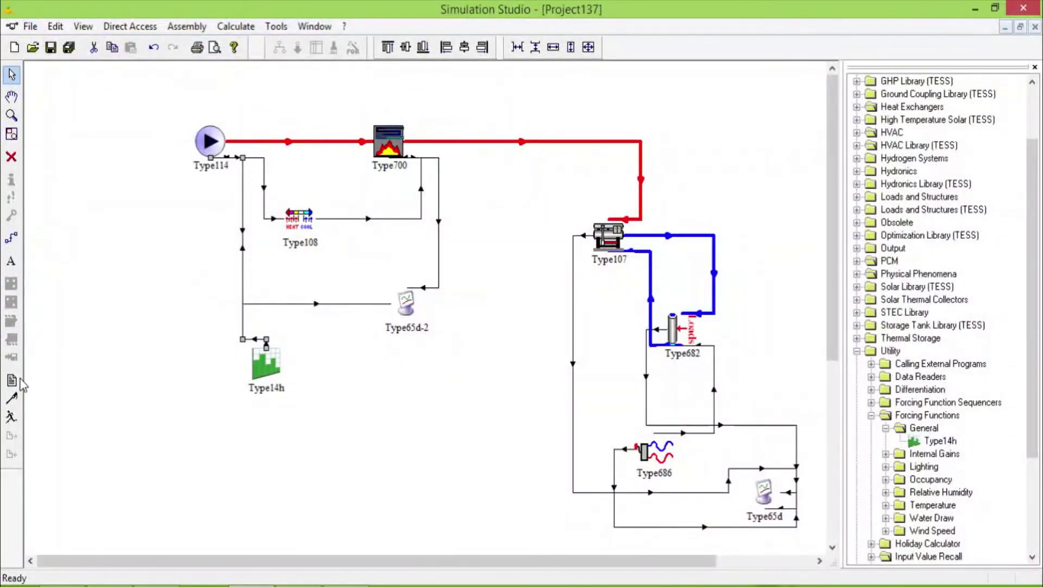
# - Run the simulation and dismiss the one-error TRNSYS report at 3355 hours
pyautogui.click(11, 417)
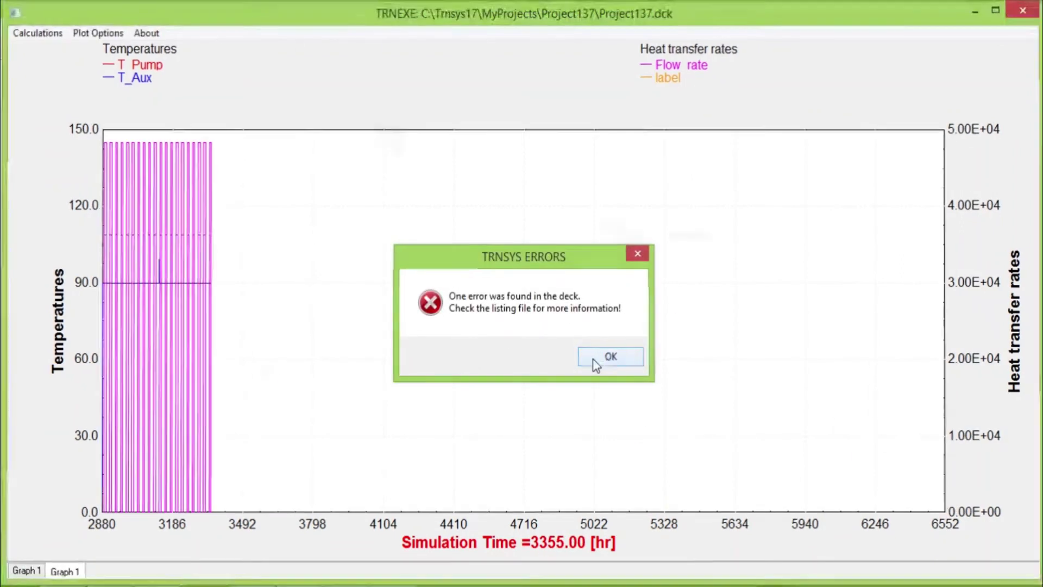
pyautogui.click(603, 356)
# - Loosen the Tolerance convergence in Global Infos Control Cards from 0.001, then rerun the simulation
pyautogui.click(12, 380)
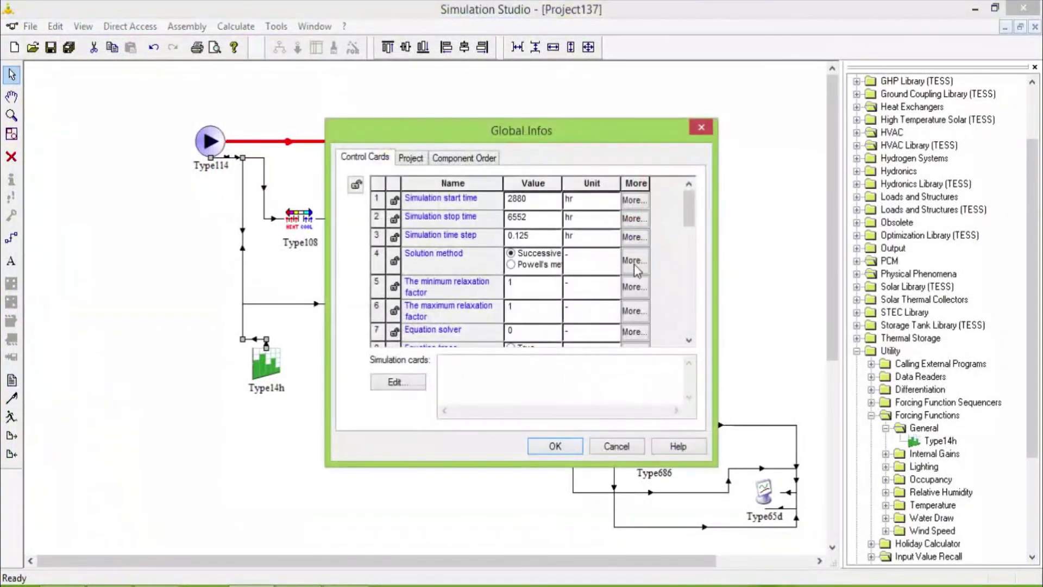
pyautogui.moveTo(690, 209); pyautogui.dragTo(686, 246)
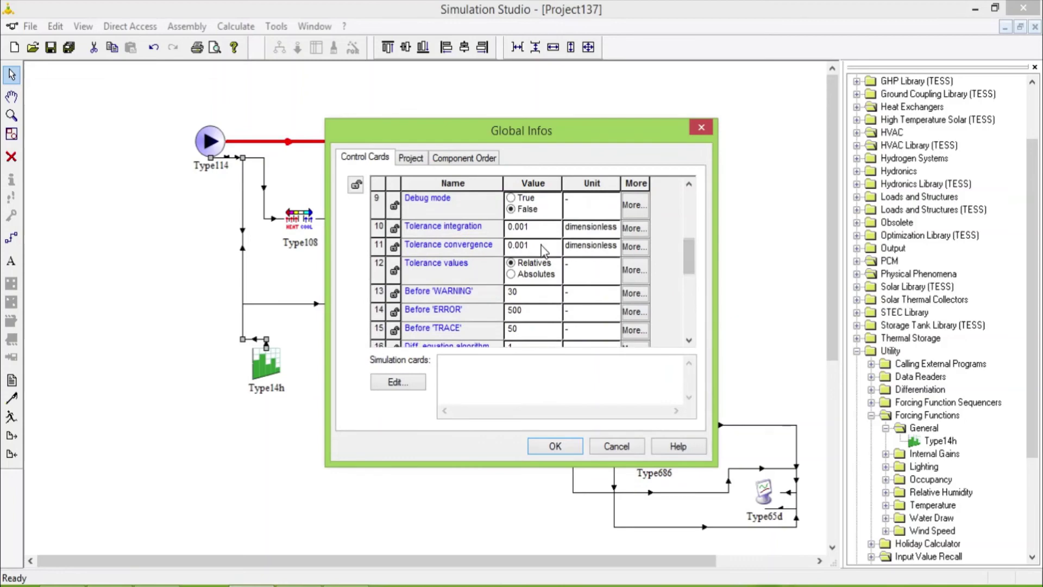
pyautogui.click(525, 247)
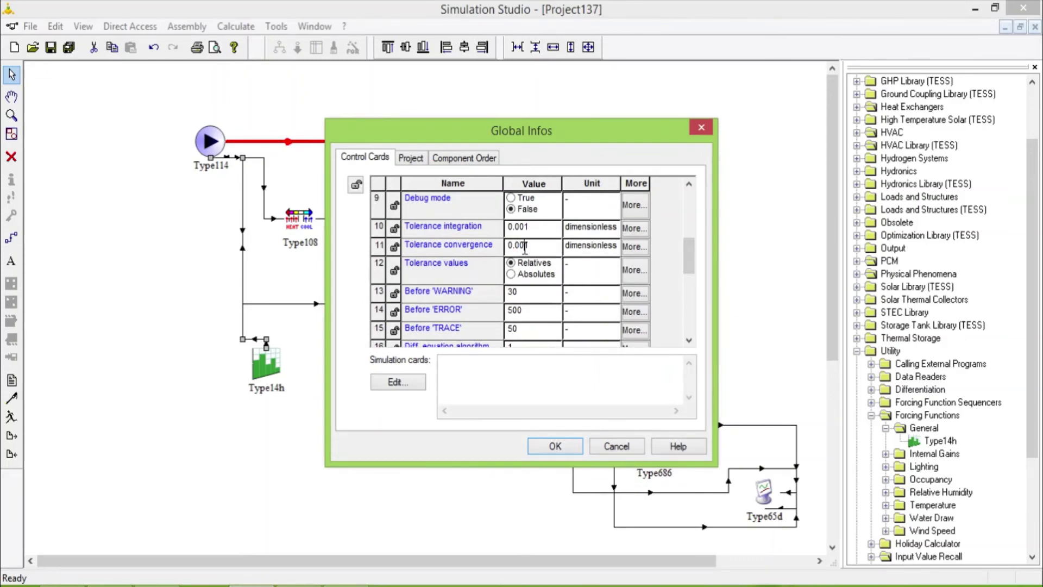
pyautogui.click(554, 446)
pyautogui.click(12, 419)
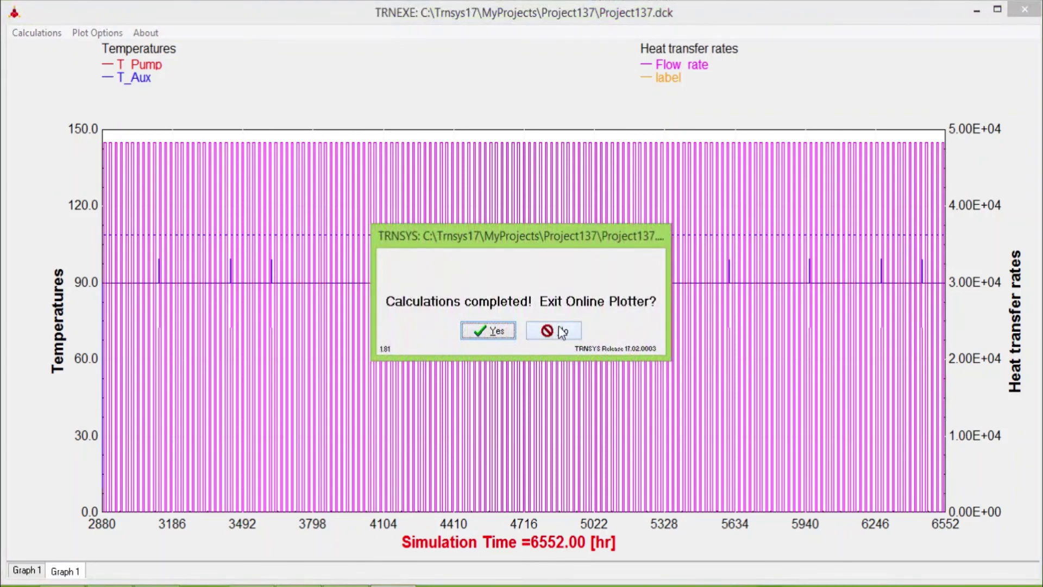
# - Let the run finish at 6552 hours and decline exiting the Online Plotter
pyautogui.click(561, 332)
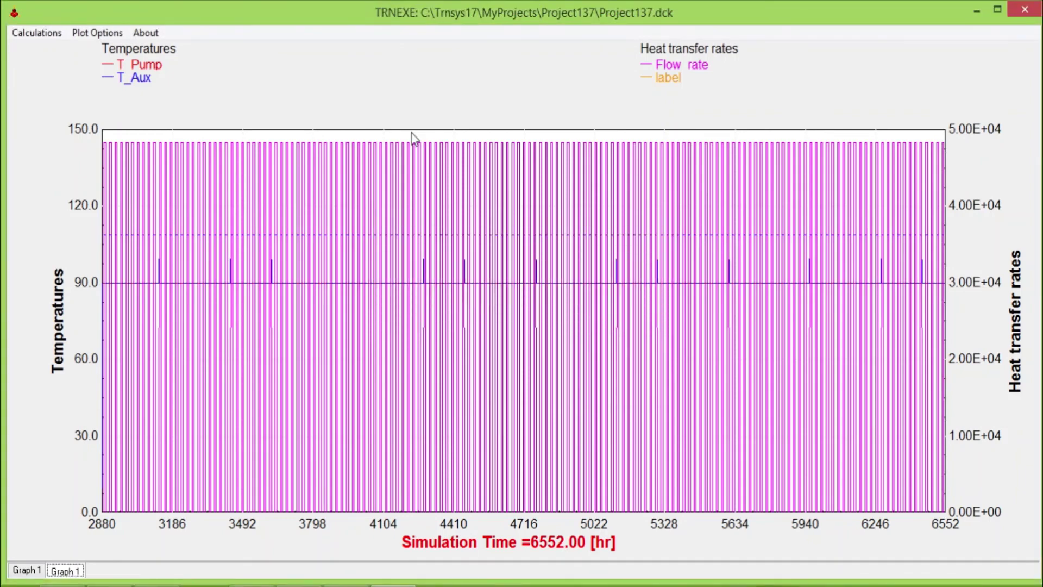
pyautogui.moveTo(412, 132); pyautogui.dragTo(423, 196)
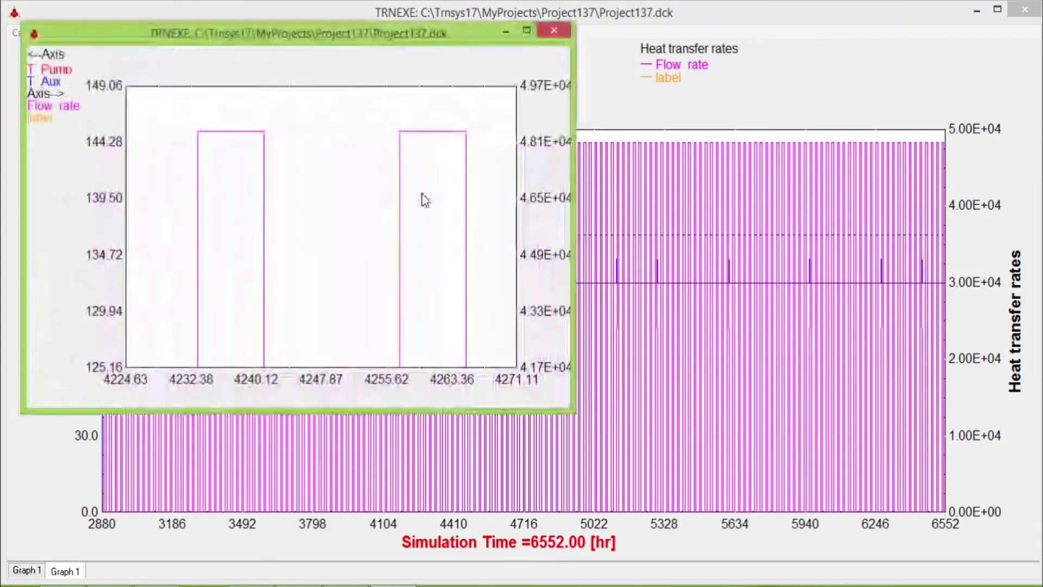
pyautogui.moveTo(213, 157); pyautogui.dragTo(216, 134)
pyautogui.click(239, 154)
pyautogui.moveTo(138, 114); pyautogui.dragTo(310, 145)
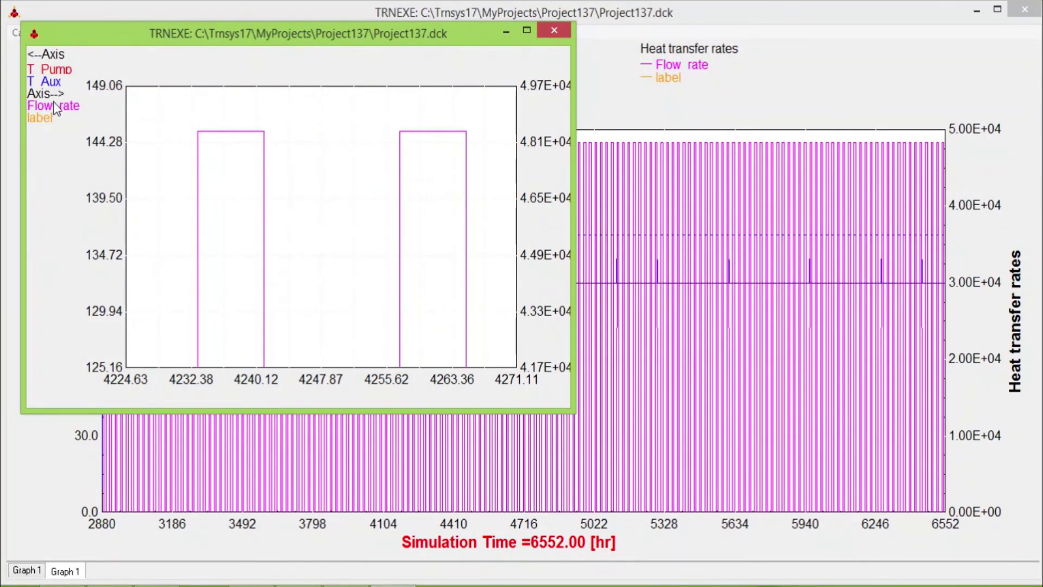
pyautogui.moveTo(95, 114); pyautogui.dragTo(337, 167)
pyautogui.click(553, 31)
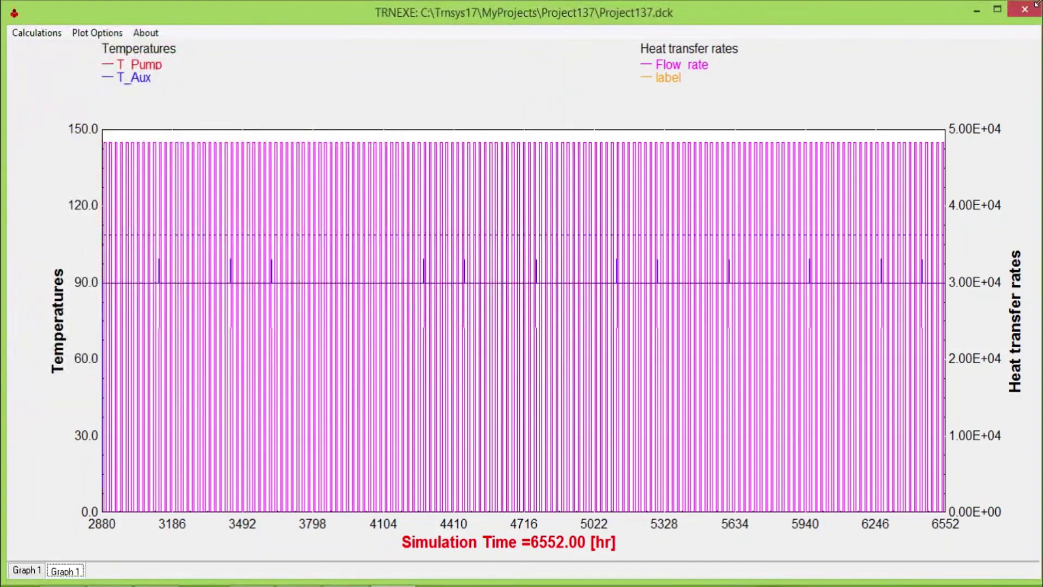
# - Inspect the chilled, cooling and hot water temperatures and Cooling Load plot, then close the plotter
pyautogui.click(26, 570)
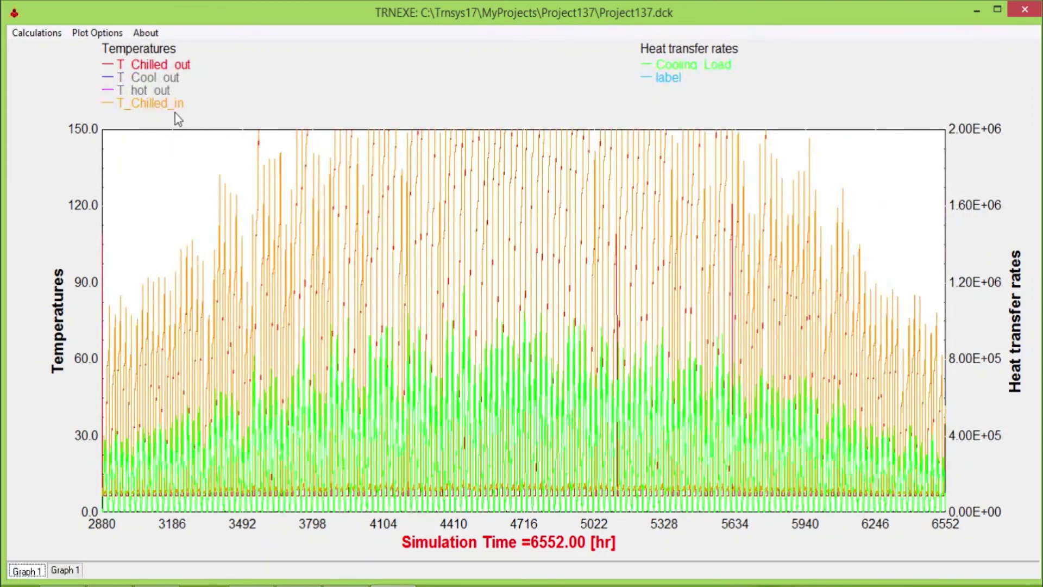
pyautogui.moveTo(289, 205); pyautogui.dragTo(632, 210)
pyautogui.click(1027, 12)
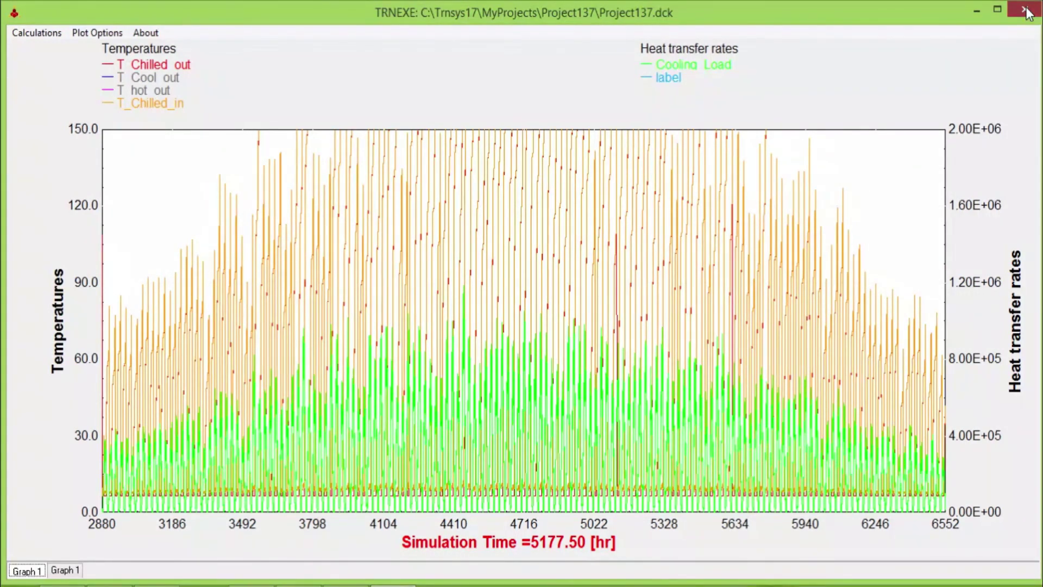